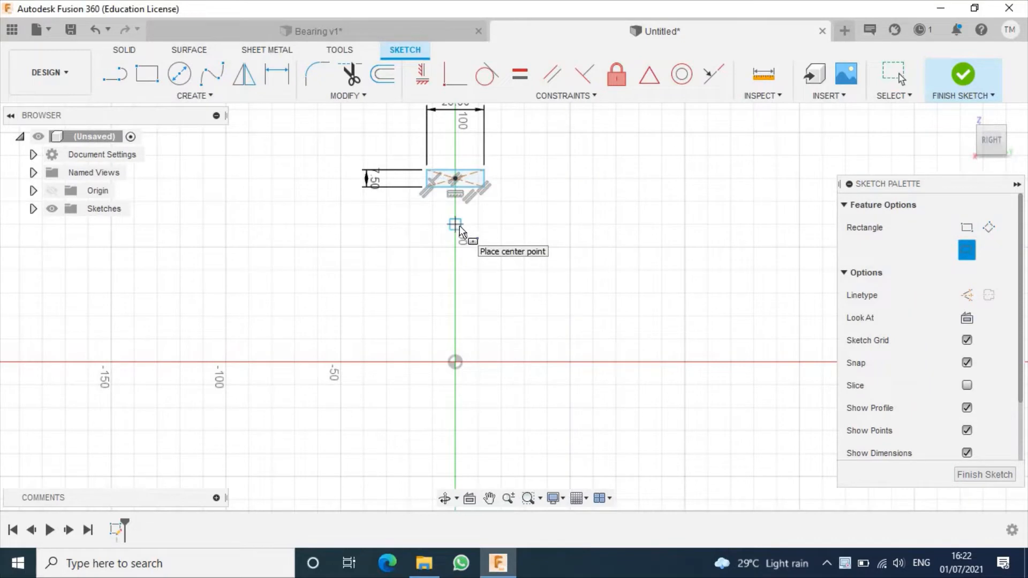
Draw a 25 mm by 7.5 mm center rectangle on the vertical axis, directly below the existing rectangle.
{"action": "left_click", "coordinate": [458, 226]}
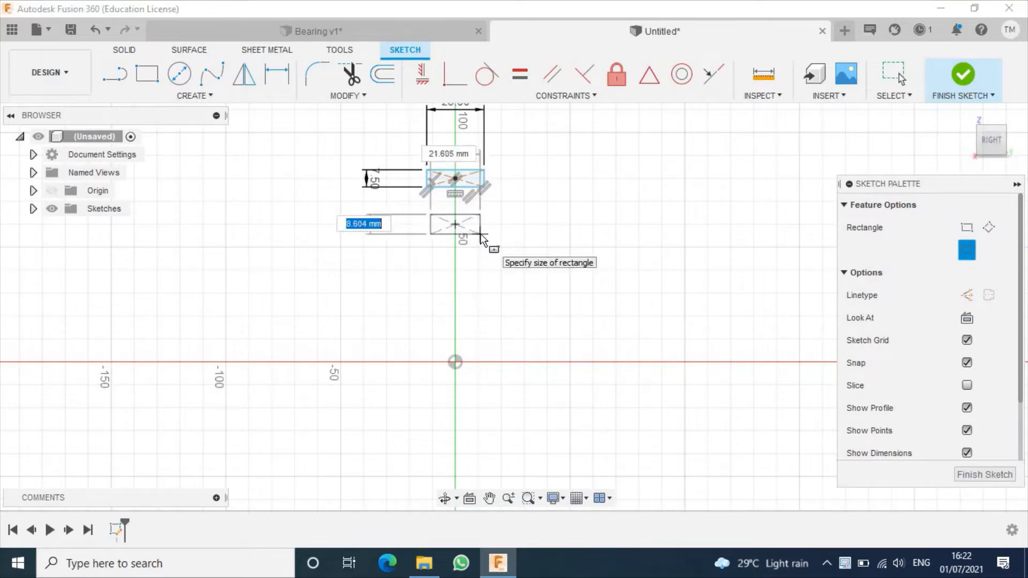
{"action": "type", "text": "7.5"}
{"action": "key", "text": "Tab"}
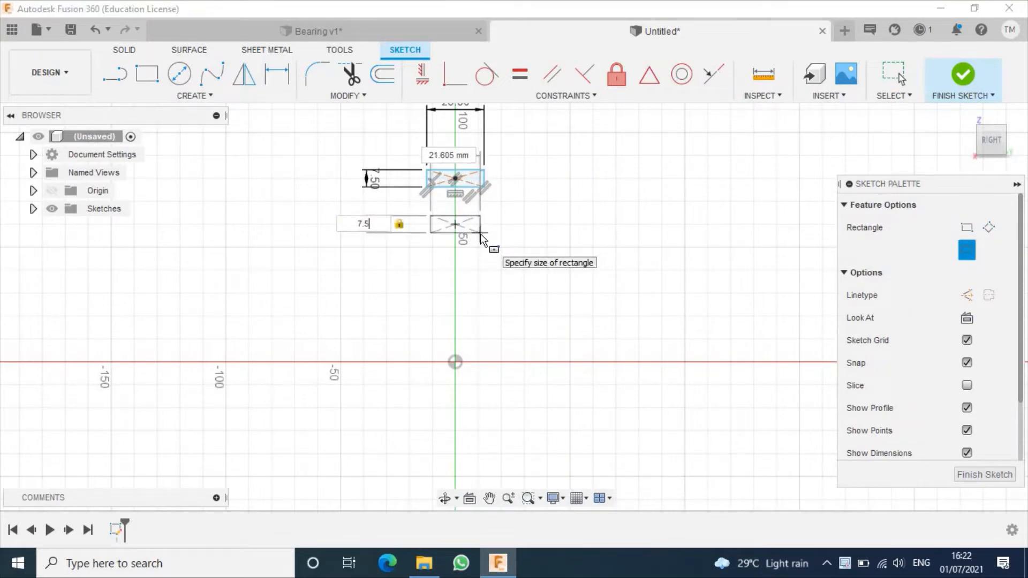
{"action": "key", "text": "Tab"}
{"action": "type", "text": "25"}
{"action": "key", "text": "Return"}
{"action": "key", "text": "Escape"}
Dimension the vertical distance between the center points of the two rectangles as 20 mm.
{"action": "scroll", "coordinate": [470, 198], "scroll_direction": "up", "scroll_amount": 3}
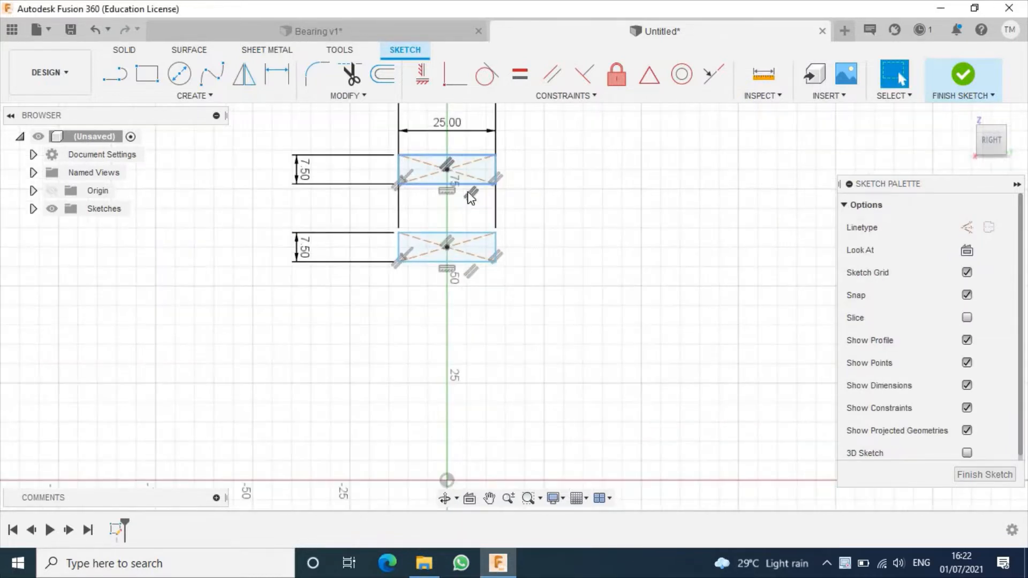
{"action": "scroll", "coordinate": [503, 214], "scroll_direction": "up", "scroll_amount": 4}
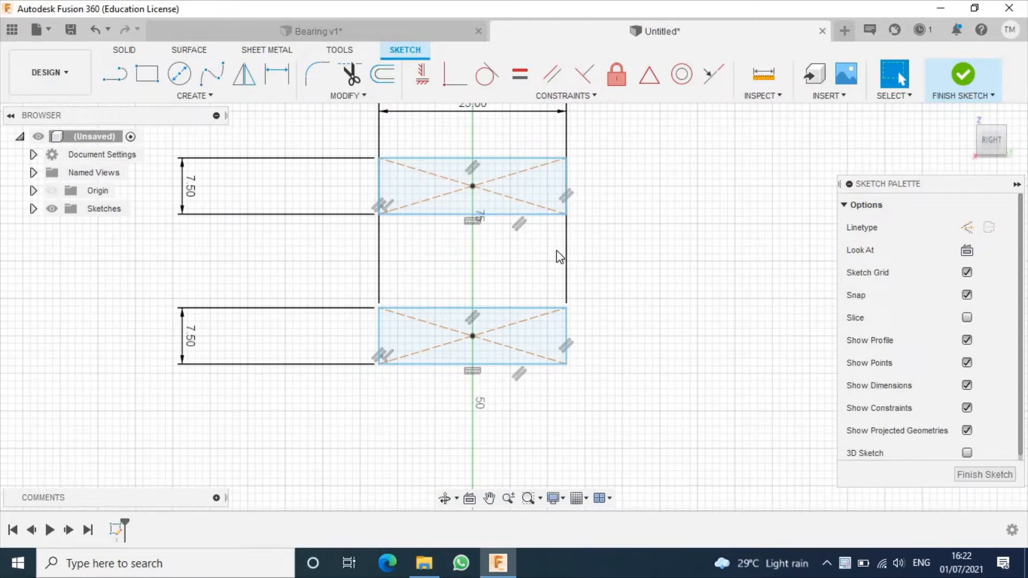
{"action": "scroll", "coordinate": [557, 249], "scroll_direction": "down", "scroll_amount": 1}
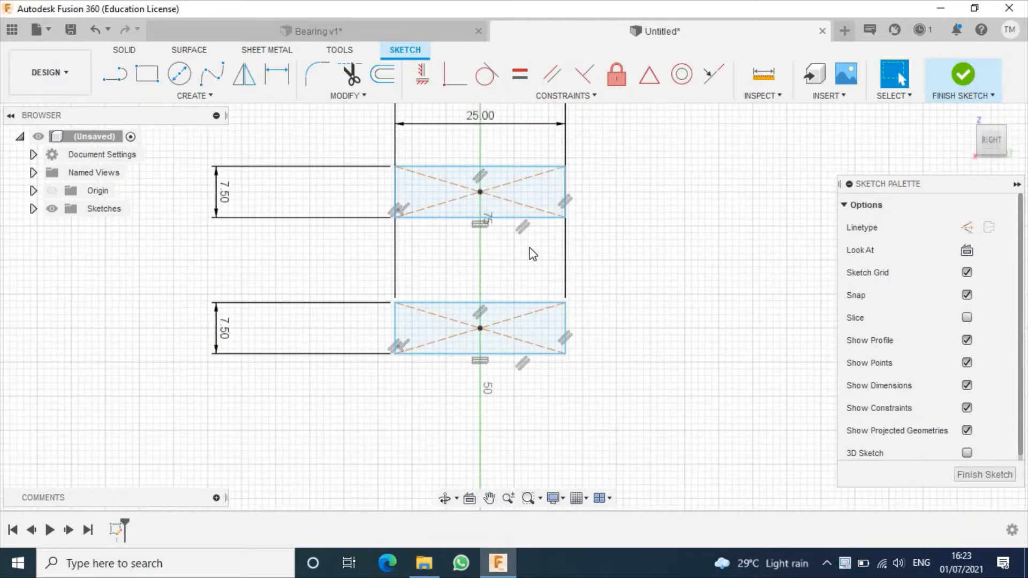
{"action": "left_click", "coordinate": [206, 98]}
{"action": "left_click", "coordinate": [166, 381]}
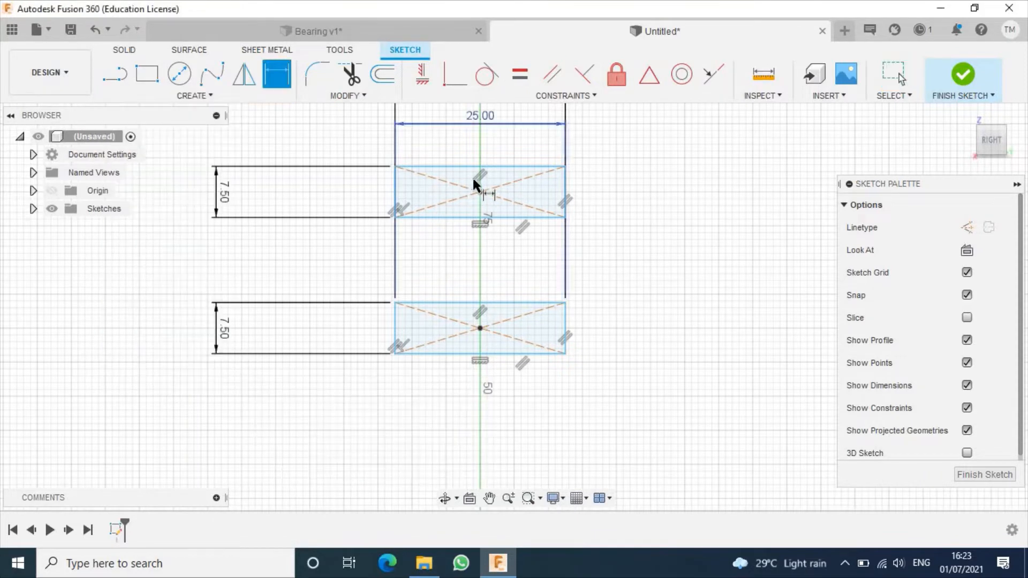
{"action": "left_click", "coordinate": [479, 190]}
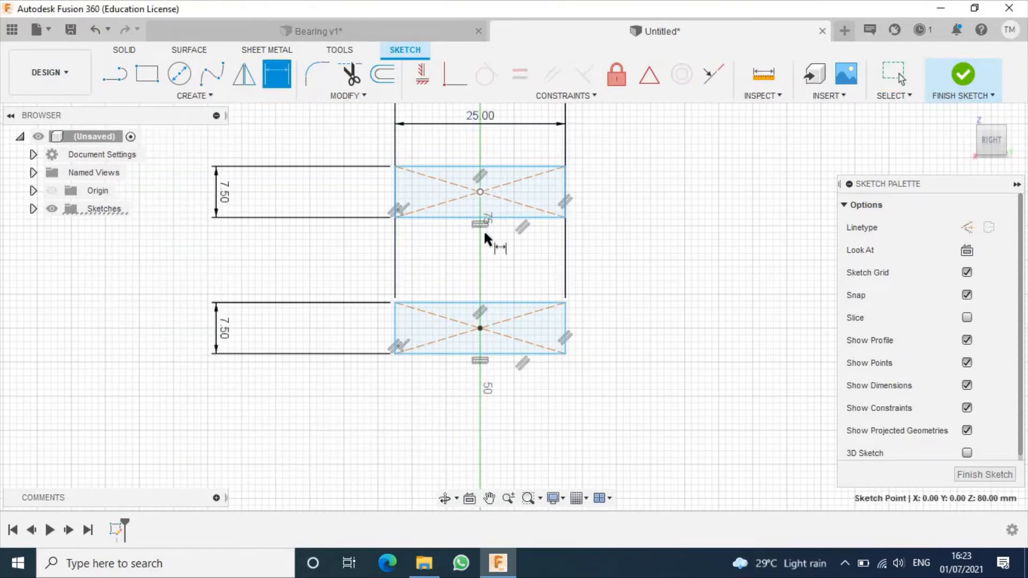
{"action": "left_click", "coordinate": [479, 327]}
{"action": "left_click", "coordinate": [616, 273]}
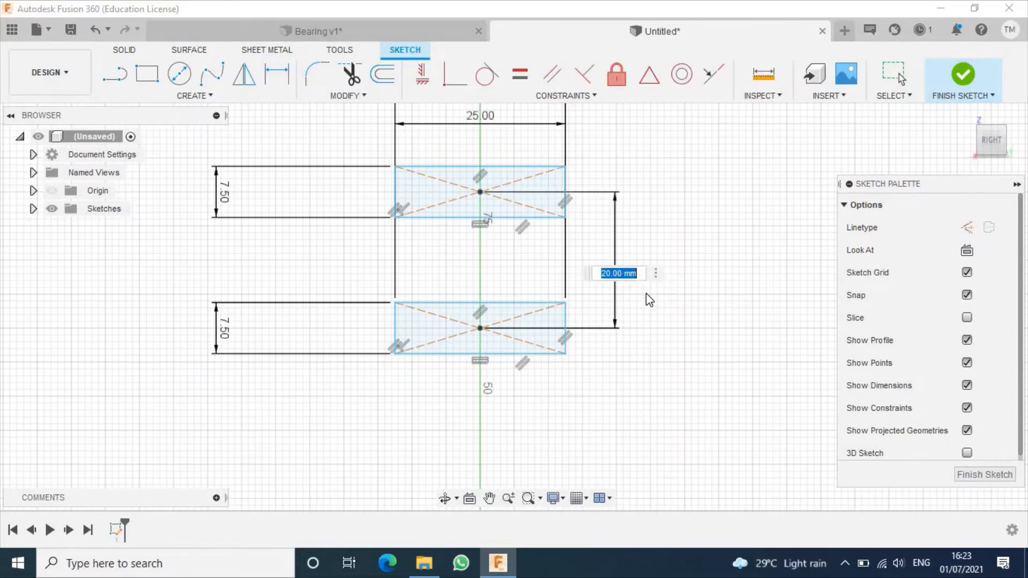
{"action": "key", "text": "Return"}
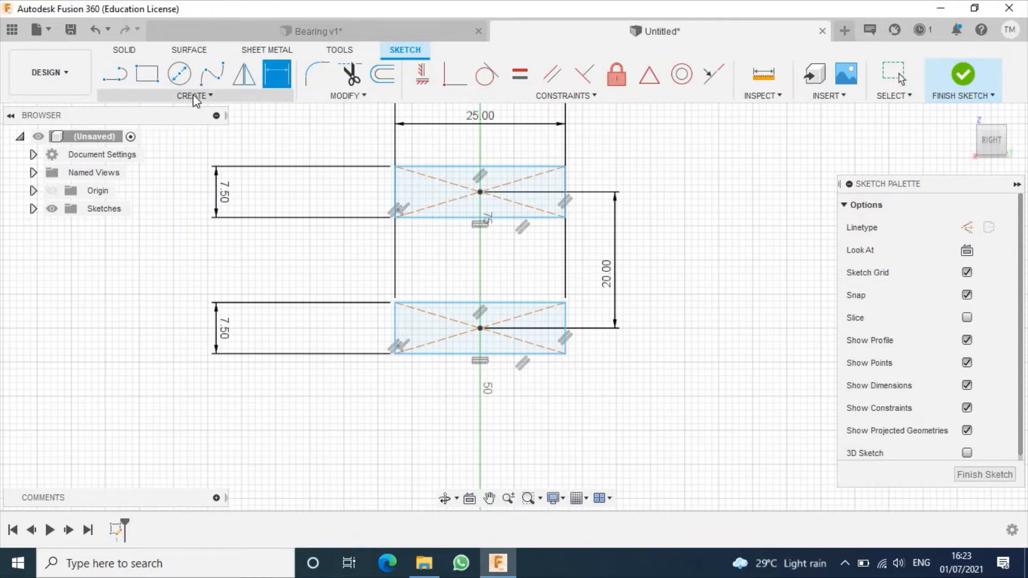
Draw a 17.5 mm diameter circle centered on the vertical axis between the two rectangles.
{"action": "left_click", "coordinate": [179, 75]}
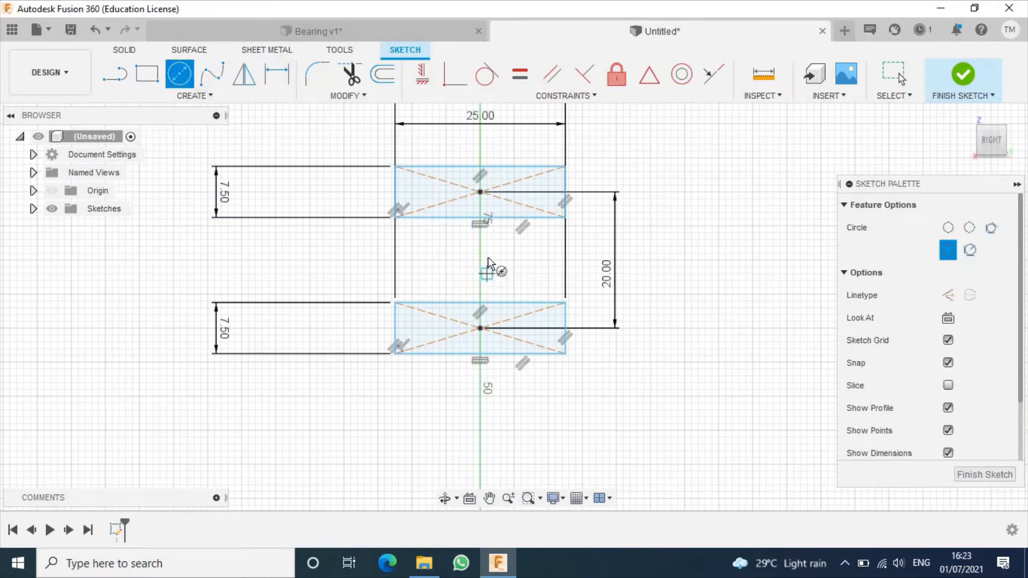
{"action": "left_click", "coordinate": [480, 253]}
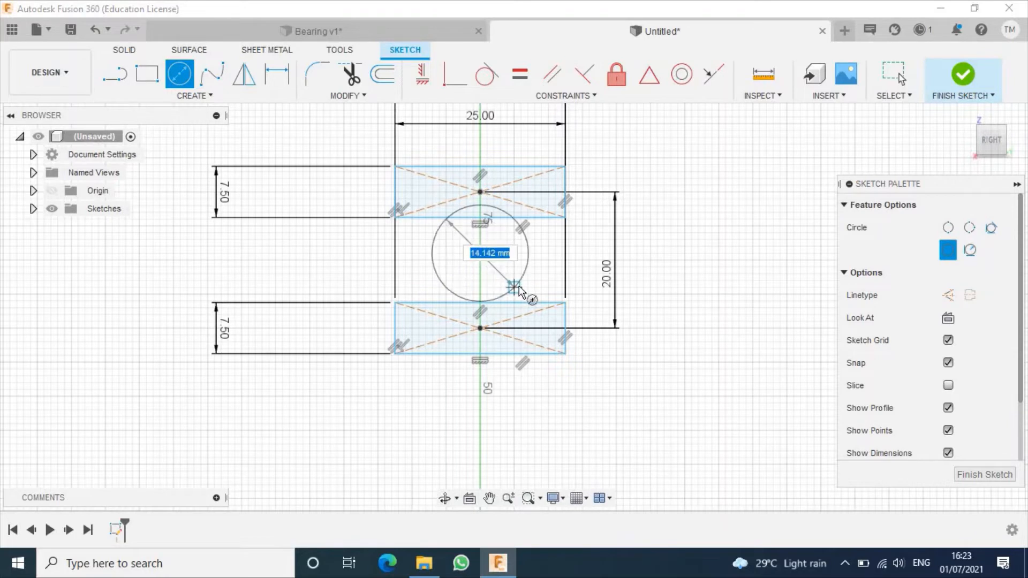
{"action": "type", "text": "17"}
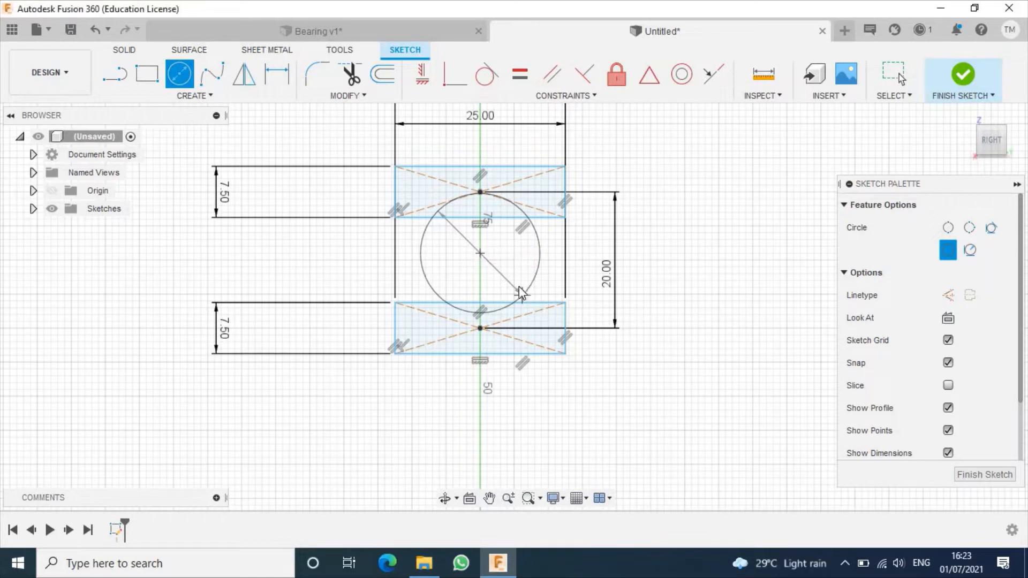
{"action": "key", "text": "Return"}
{"action": "key", "text": "Escape"}
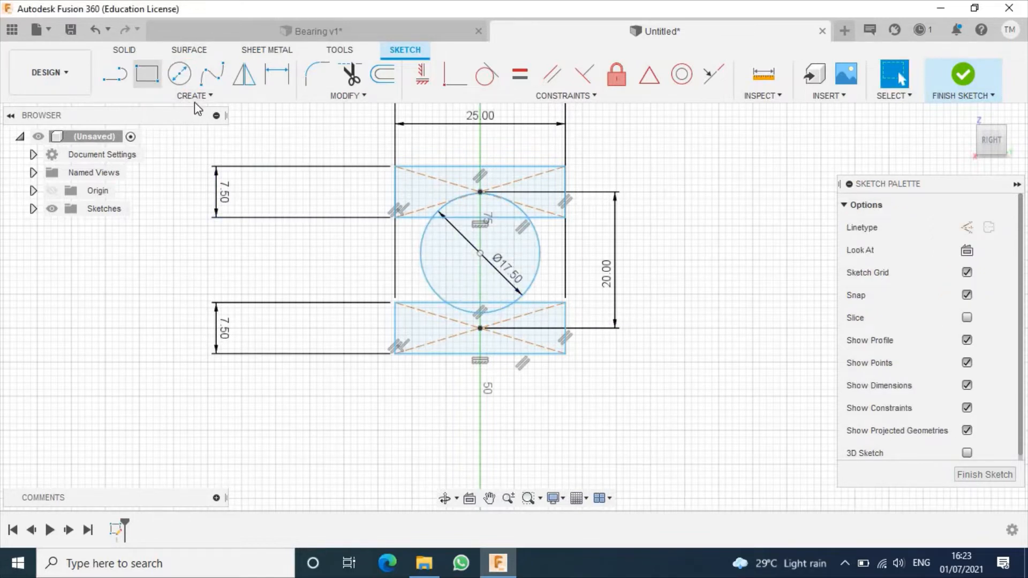
Dimension the circle's center 10 mm above the lower rectangle's center point.
{"action": "key", "text": "d"}
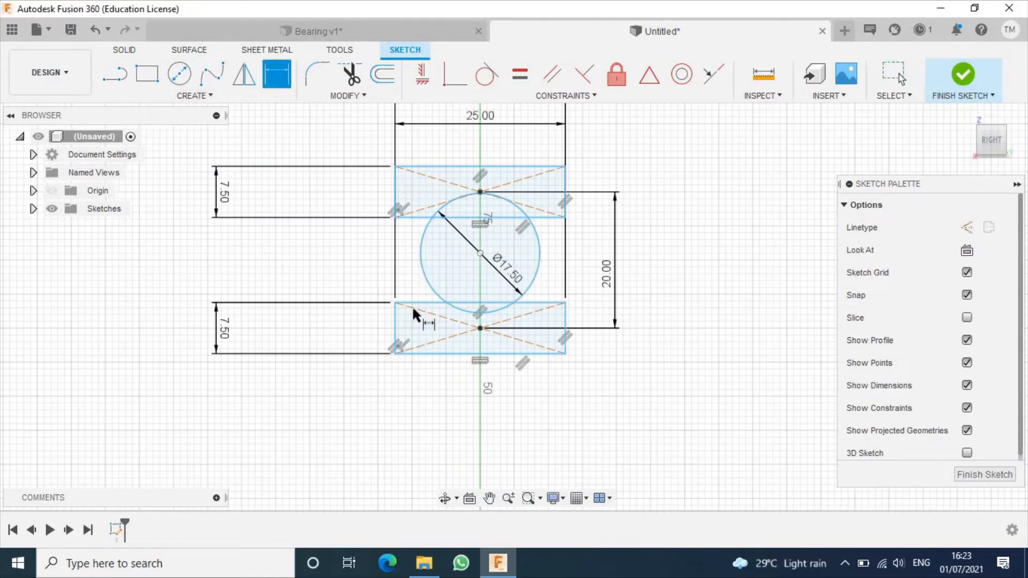
{"action": "left_click", "coordinate": [479, 254]}
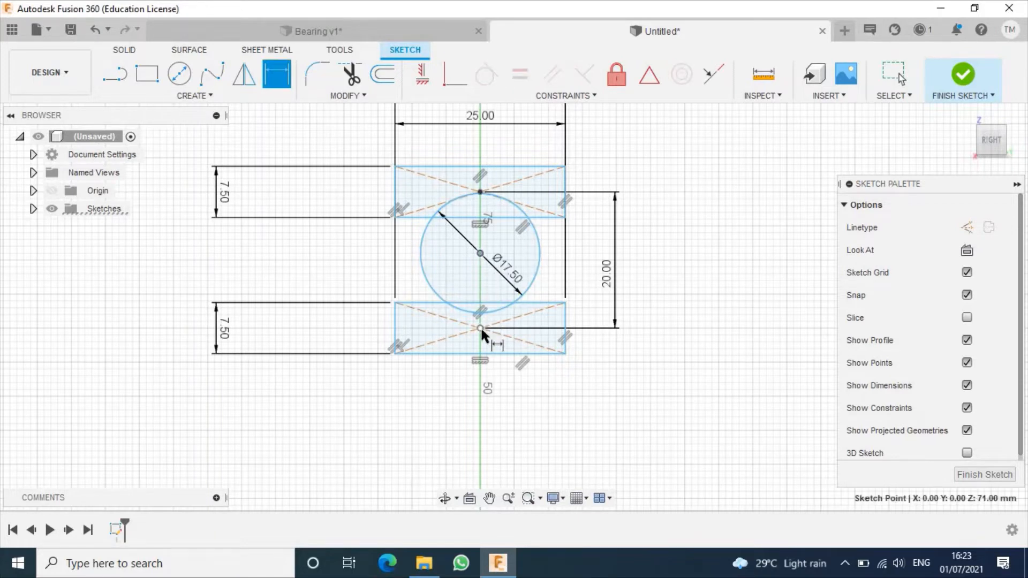
{"action": "left_click", "coordinate": [480, 328]}
{"action": "left_click", "coordinate": [552, 283]}
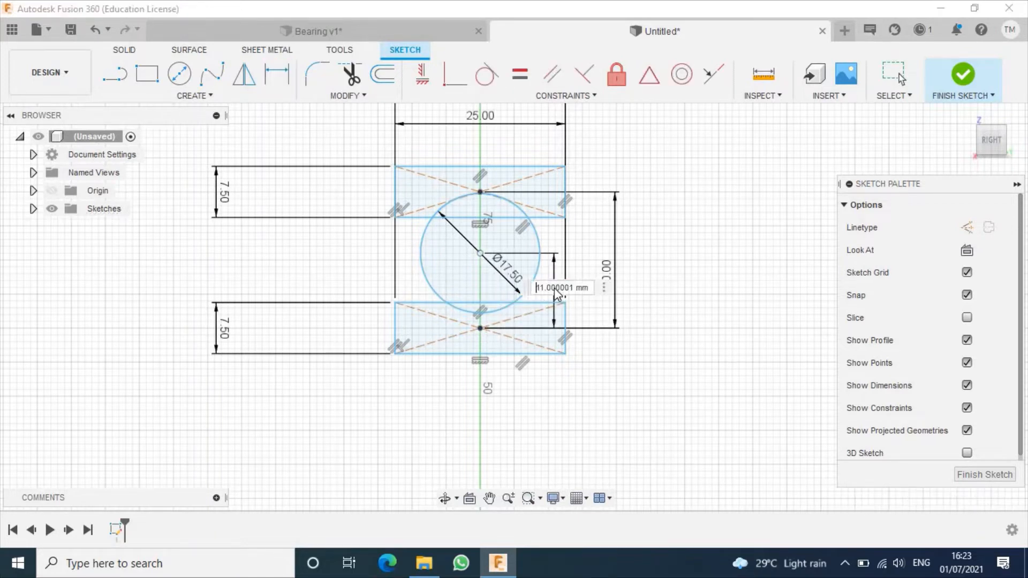
{"action": "type", "text": "10"}
{"action": "key", "text": "Return"}
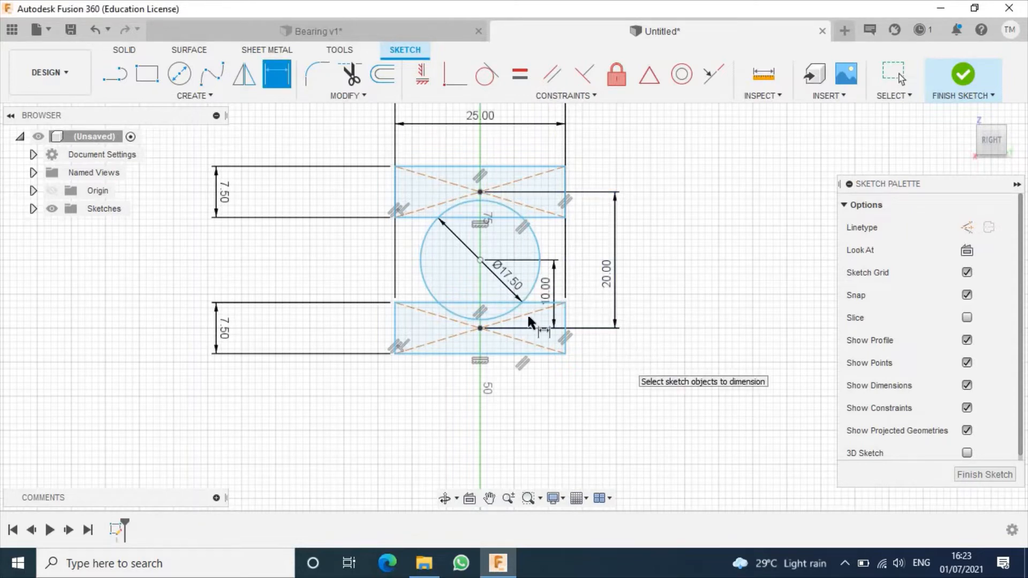
Draw a vertical line through the circle's center, from its highest point to its lowest point.
{"action": "scroll", "coordinate": [617, 351], "scroll_direction": "up", "scroll_amount": 1}
{"action": "key", "text": "l"}
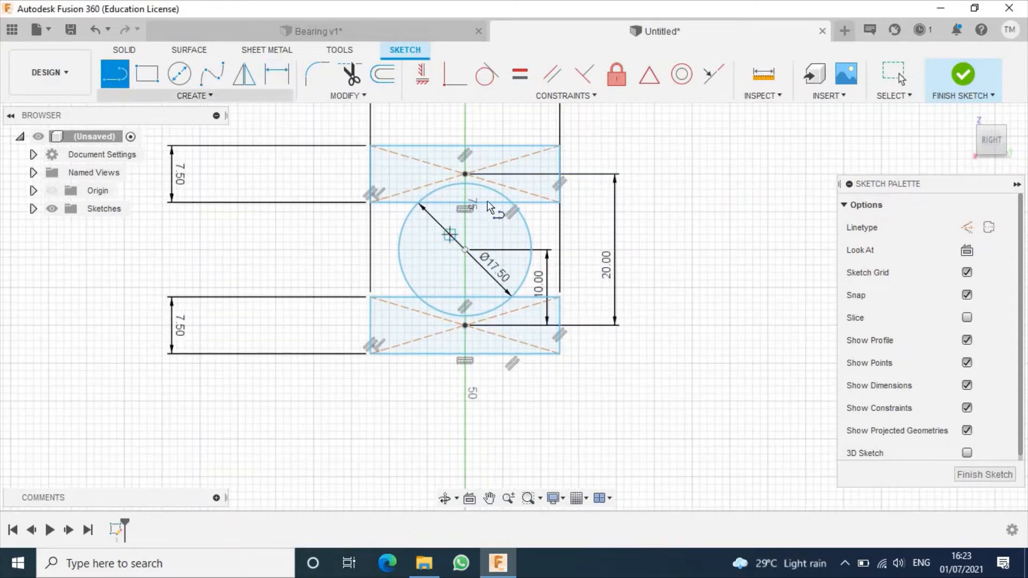
{"action": "left_click", "coordinate": [464, 183]}
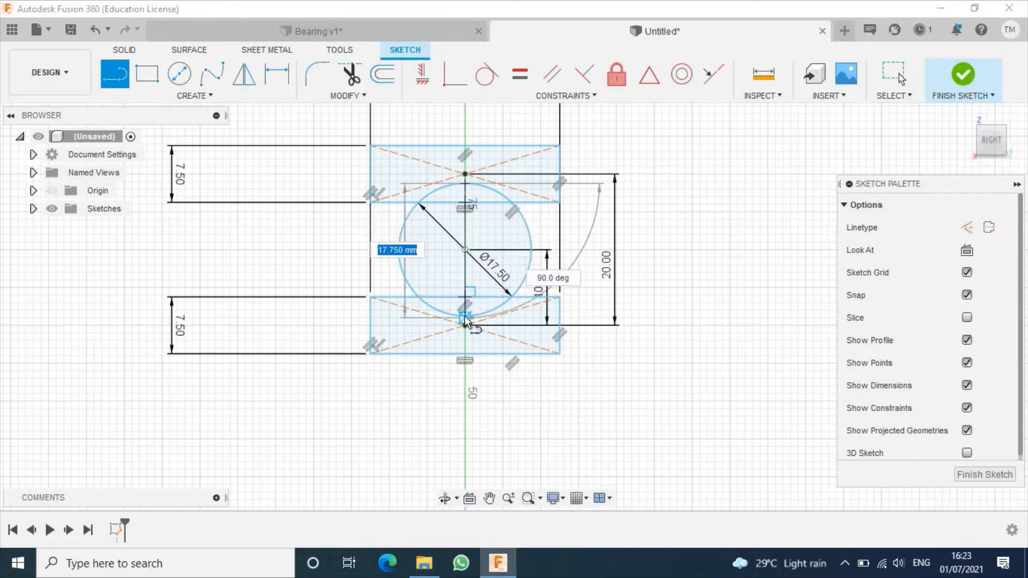
{"action": "scroll", "coordinate": [464, 323], "scroll_direction": "up", "scroll_amount": 3}
{"action": "scroll", "coordinate": [466, 317], "scroll_direction": "up", "scroll_amount": 2}
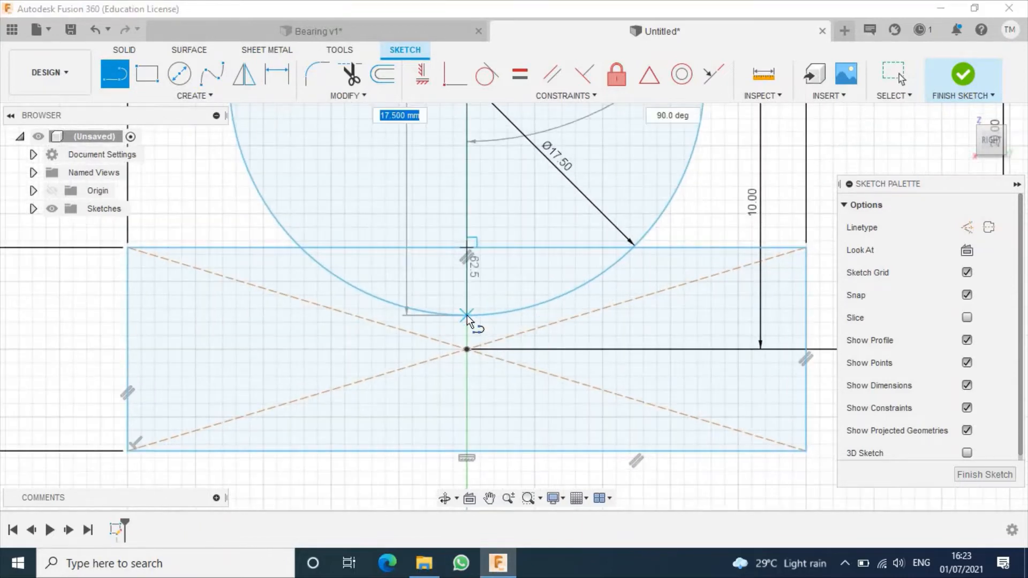
{"action": "left_click", "coordinate": [466, 316]}
Dimension the upper rectangle's top edge 60 mm from the origin and finish the sketch.
{"action": "scroll", "coordinate": [467, 315], "scroll_direction": "down", "scroll_amount": 4}
{"action": "scroll", "coordinate": [467, 314], "scroll_direction": "down", "scroll_amount": 3}
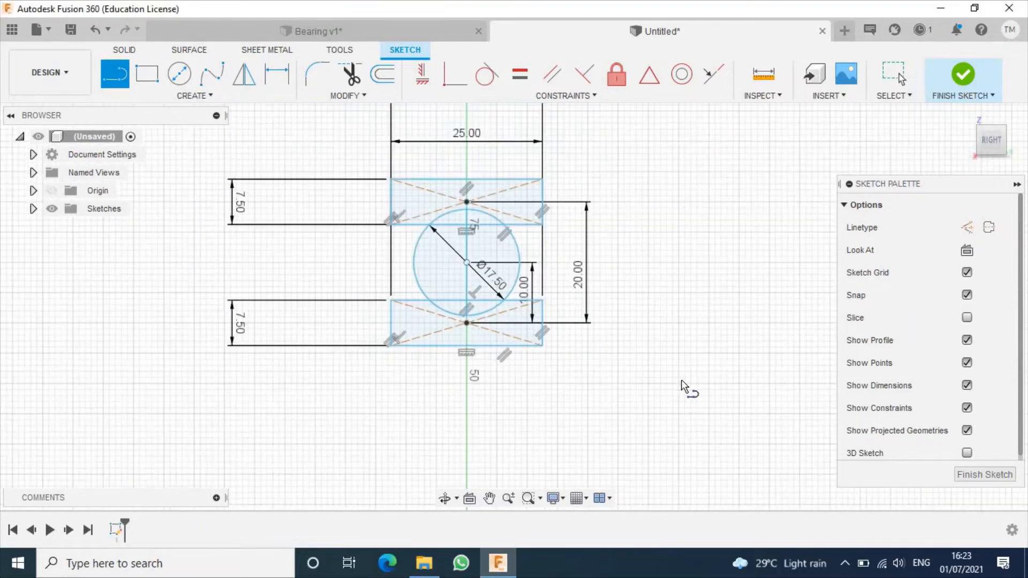
{"action": "scroll", "coordinate": [682, 380], "scroll_direction": "down", "scroll_amount": 2}
{"action": "middle_click_drag", "start_coordinate": [680, 378], "coordinate": [606, 277]}
{"action": "scroll", "coordinate": [605, 328], "scroll_direction": "down", "scroll_amount": 2}
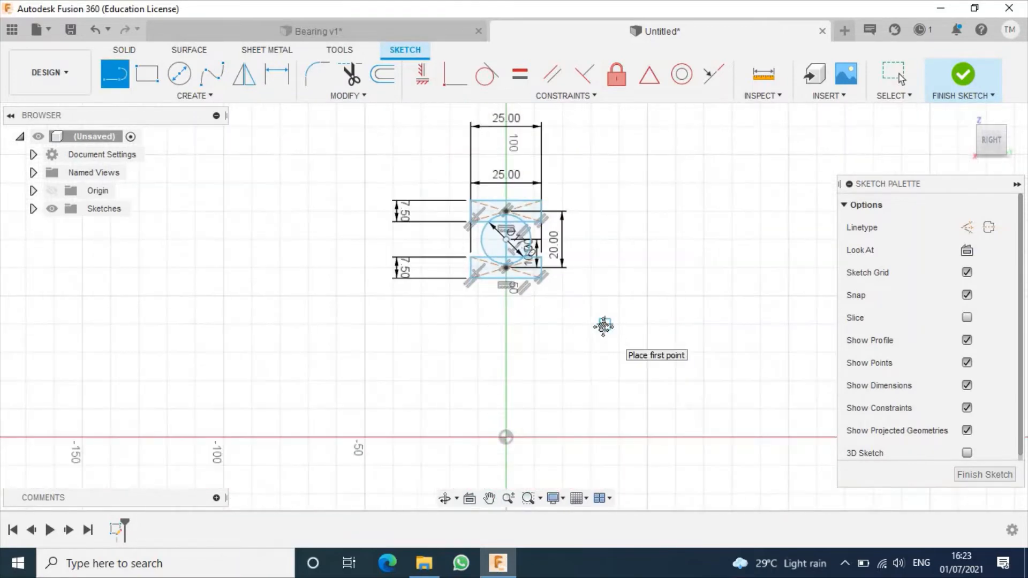
{"action": "middle_click_drag", "start_coordinate": [603, 325], "coordinate": [546, 314]}
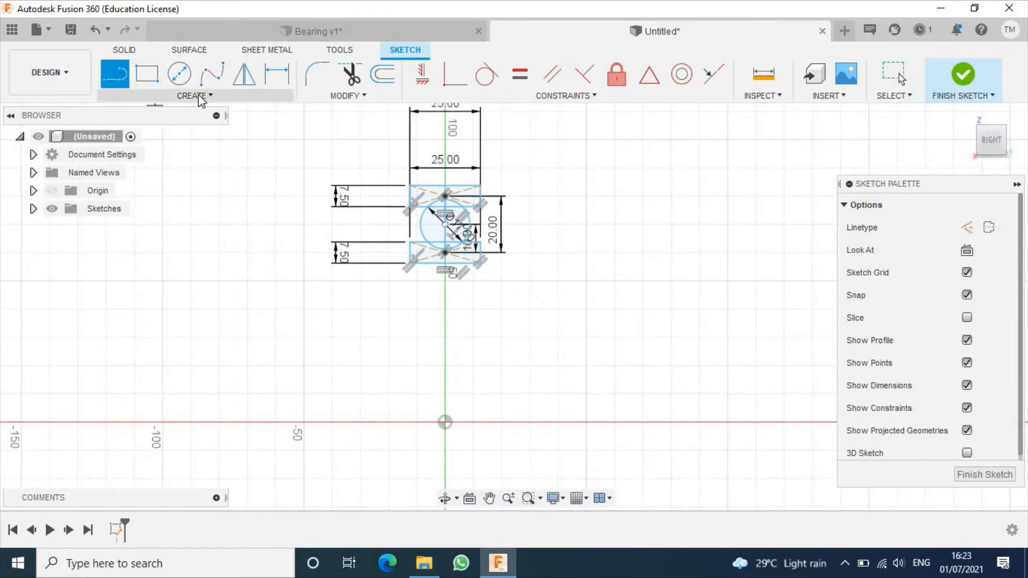
{"action": "key", "text": "d"}
{"action": "left_click", "coordinate": [435, 186]}
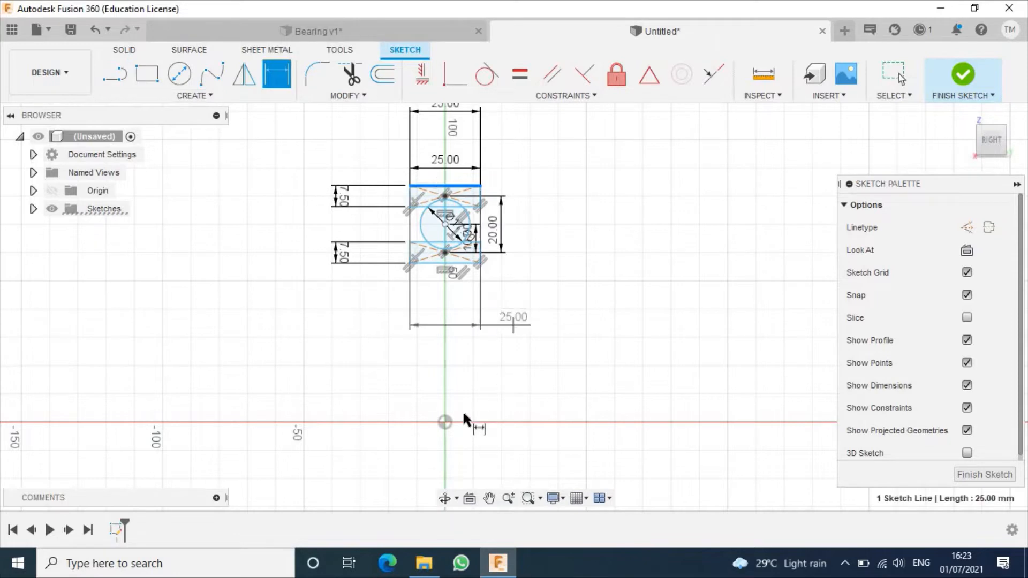
{"action": "left_click", "coordinate": [443, 419]}
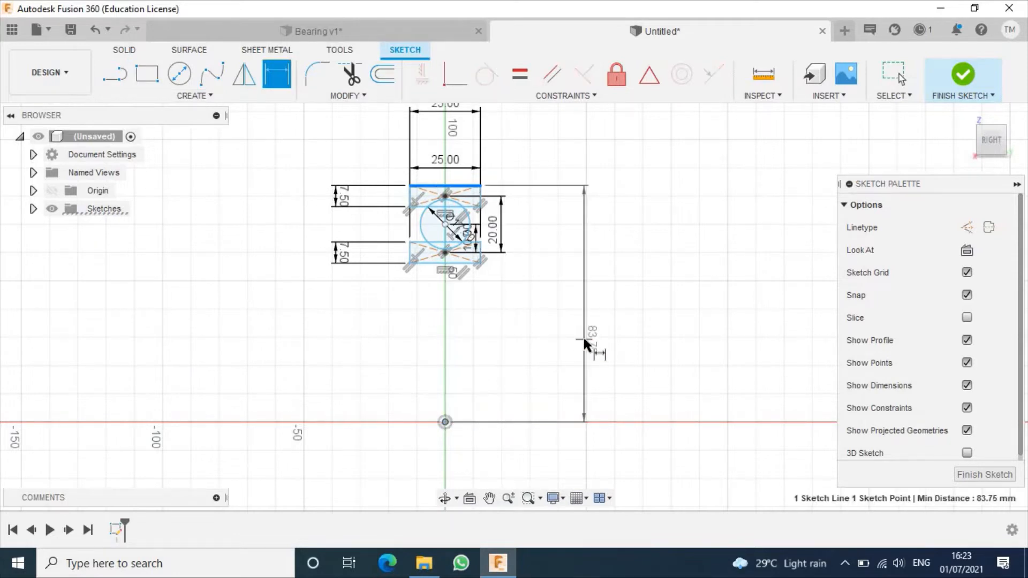
{"action": "left_click", "coordinate": [586, 340]}
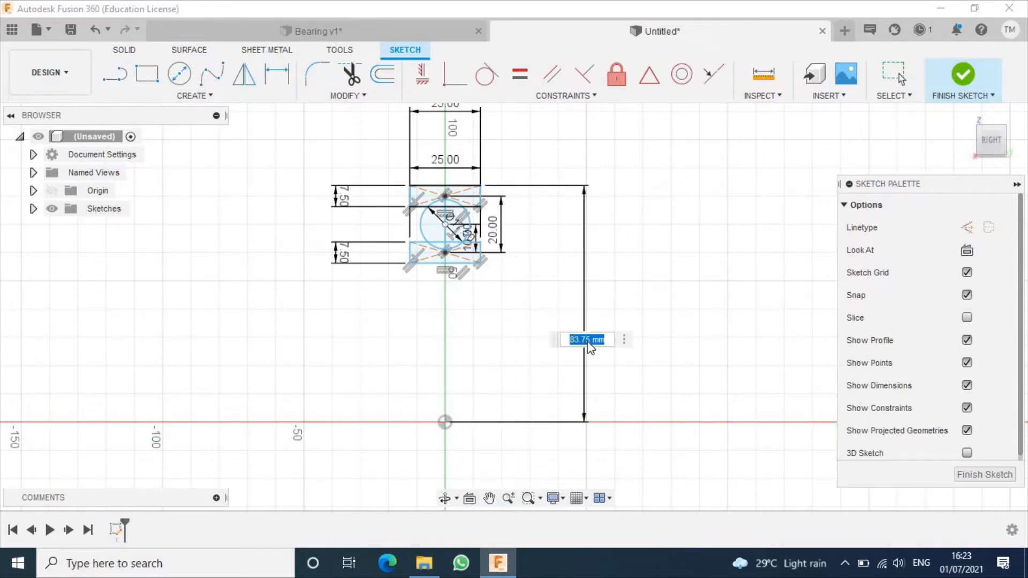
{"action": "type", "text": "60"}
{"action": "key", "text": "Return"}
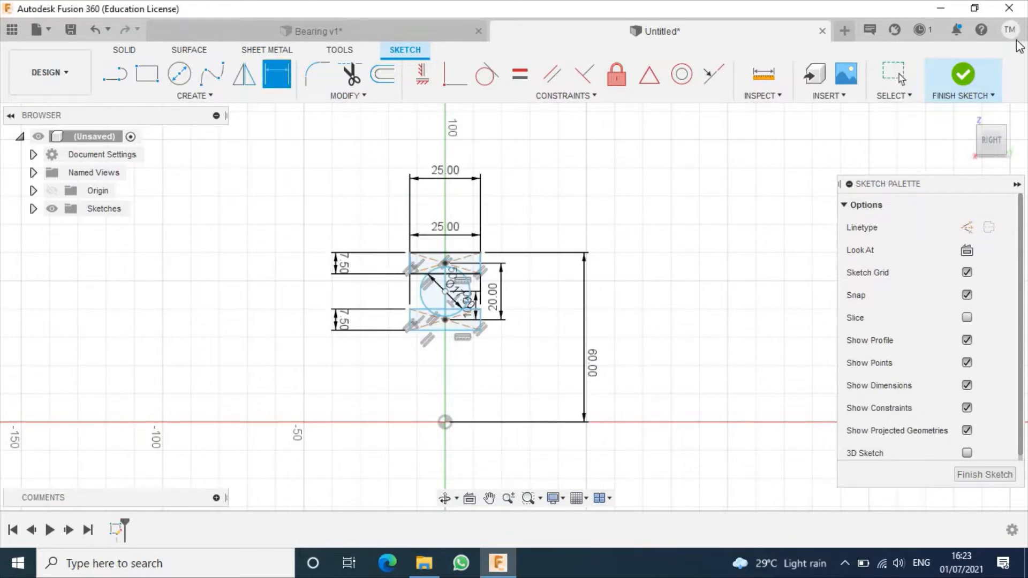
{"action": "left_click", "coordinate": [963, 75]}
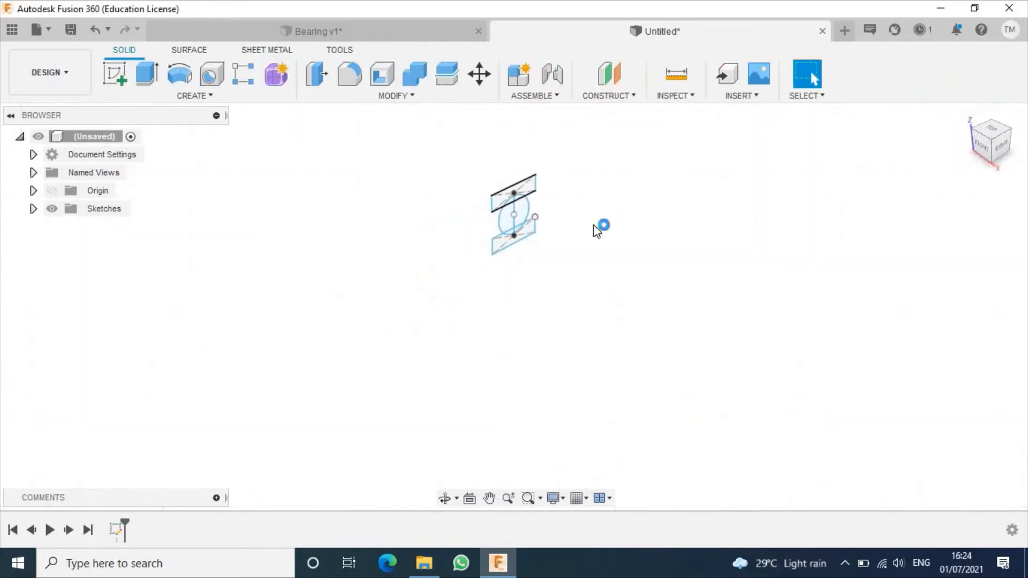
Revolve the upper and lower rectangle profiles, excluding the circle, 360 degrees around the green origin axis as new bodies.
{"action": "scroll", "coordinate": [602, 223], "scroll_direction": "up", "scroll_amount": 3}
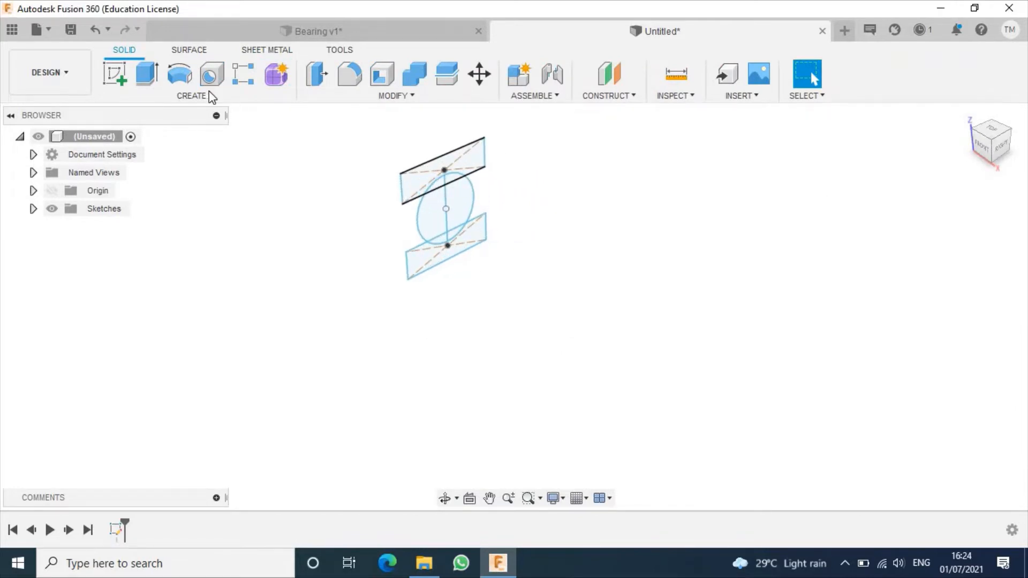
{"action": "left_click", "coordinate": [180, 73]}
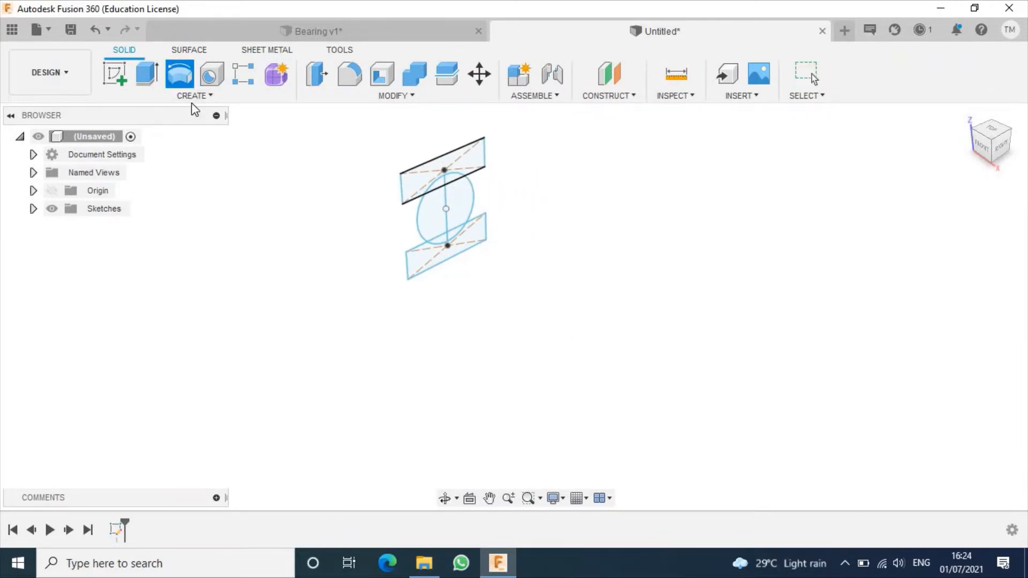
{"action": "left_click", "coordinate": [416, 184]}
{"action": "left_click", "coordinate": [421, 254]}
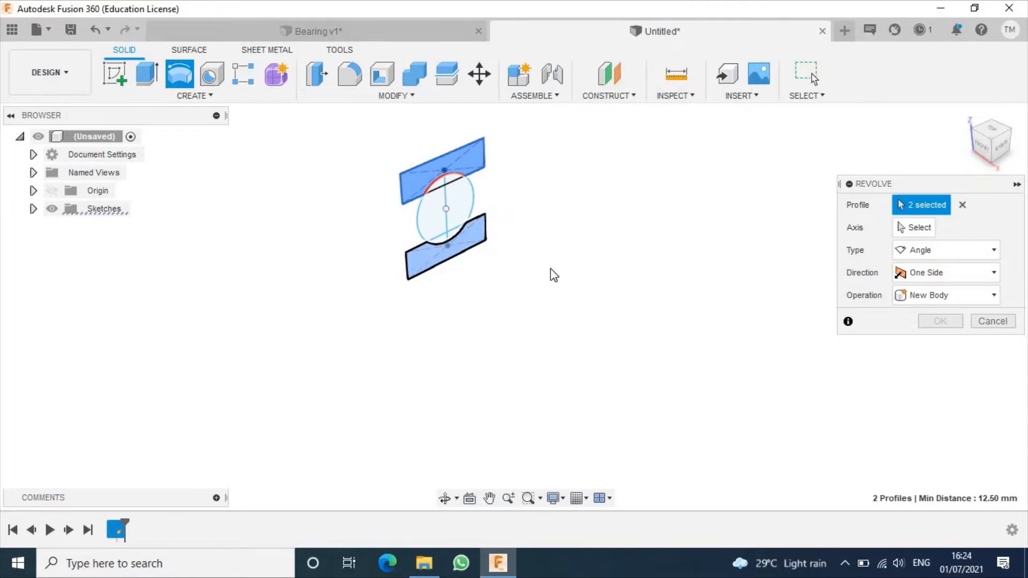
{"action": "left_click", "coordinate": [913, 226]}
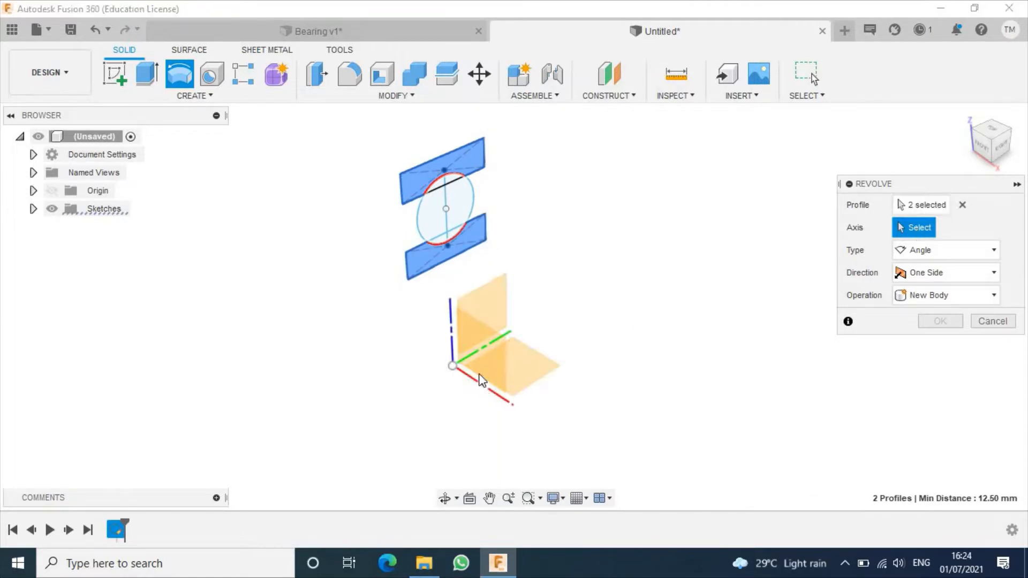
{"action": "left_click", "coordinate": [509, 334]}
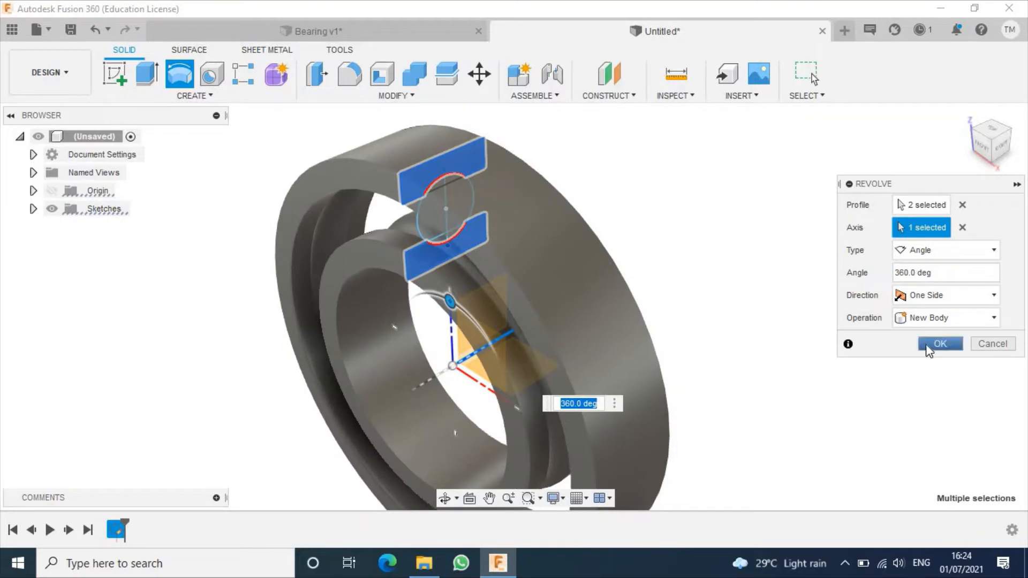
{"action": "left_click", "coordinate": [929, 348]}
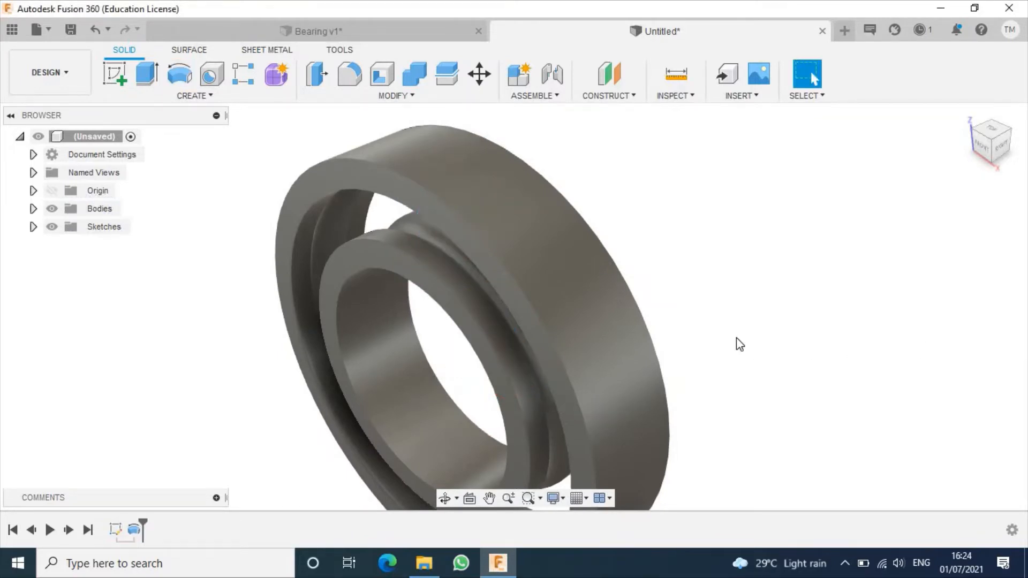
{"action": "middle_click_drag", "start_coordinate": [736, 339], "coordinate": [728, 289]}
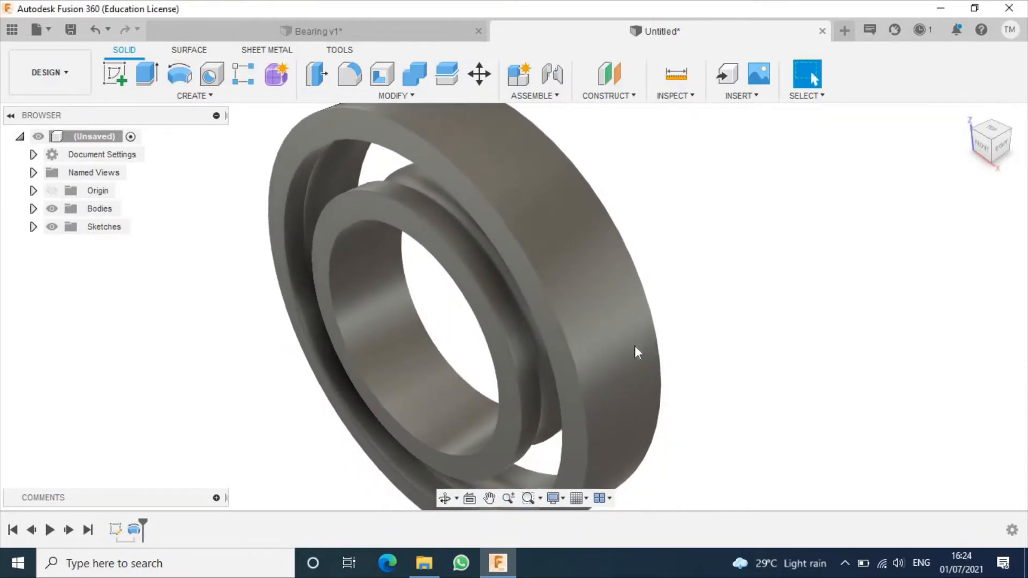
Show Sketch1, revolve the circle's left half 360 degrees around the blue origin axis as a new body, and hide the sketch again.
{"action": "left_click", "coordinate": [33, 226]}
{"action": "left_click", "coordinate": [65, 245]}
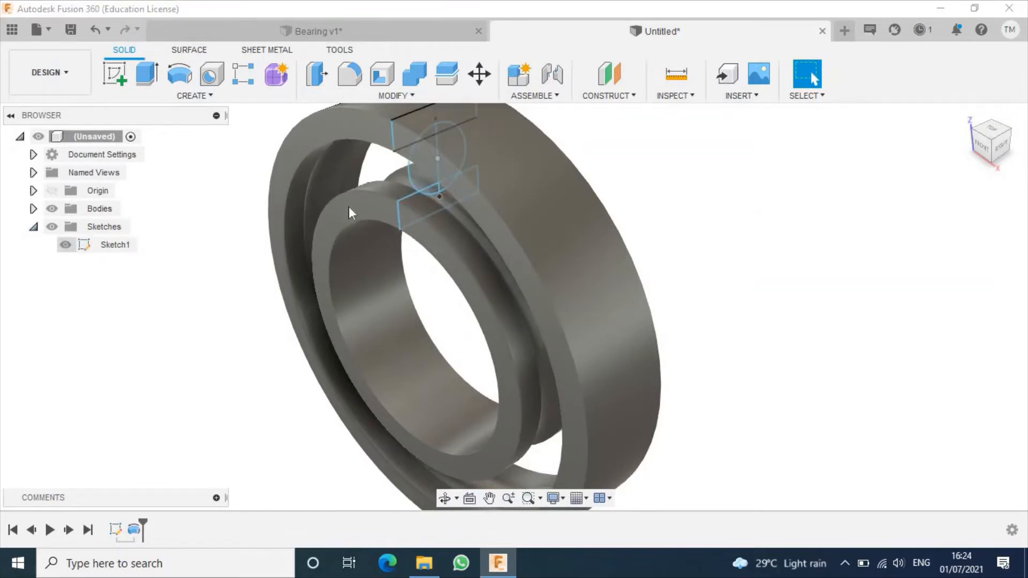
{"action": "left_click", "coordinate": [181, 81]}
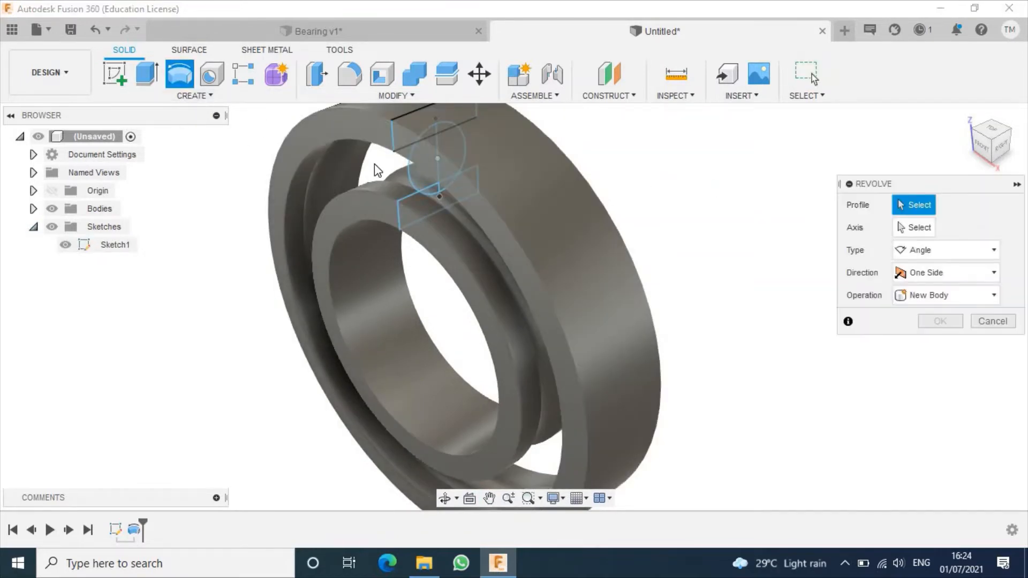
{"action": "left_click", "coordinate": [419, 175]}
{"action": "left_click", "coordinate": [428, 189]}
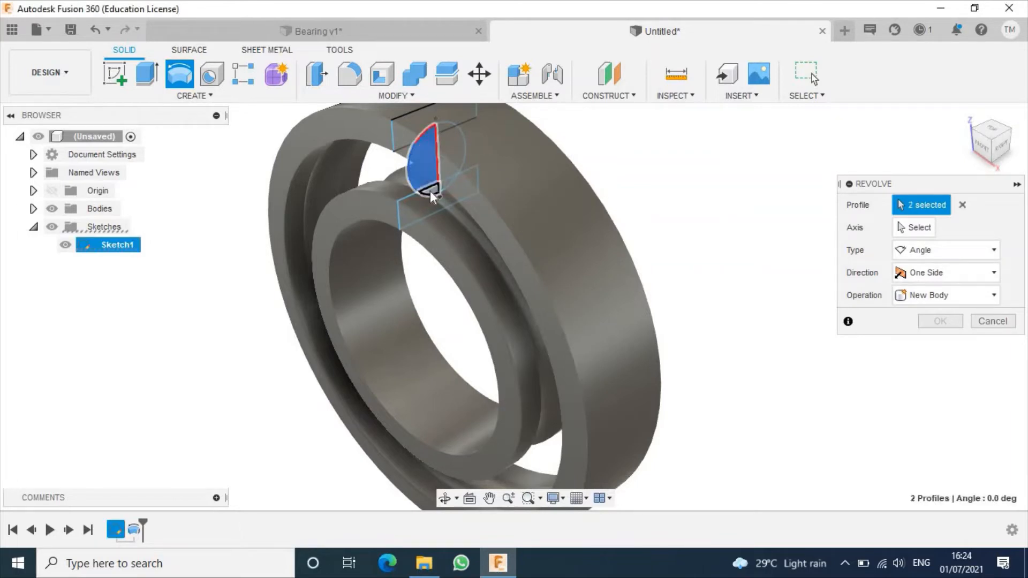
{"action": "left_click", "coordinate": [429, 191]}
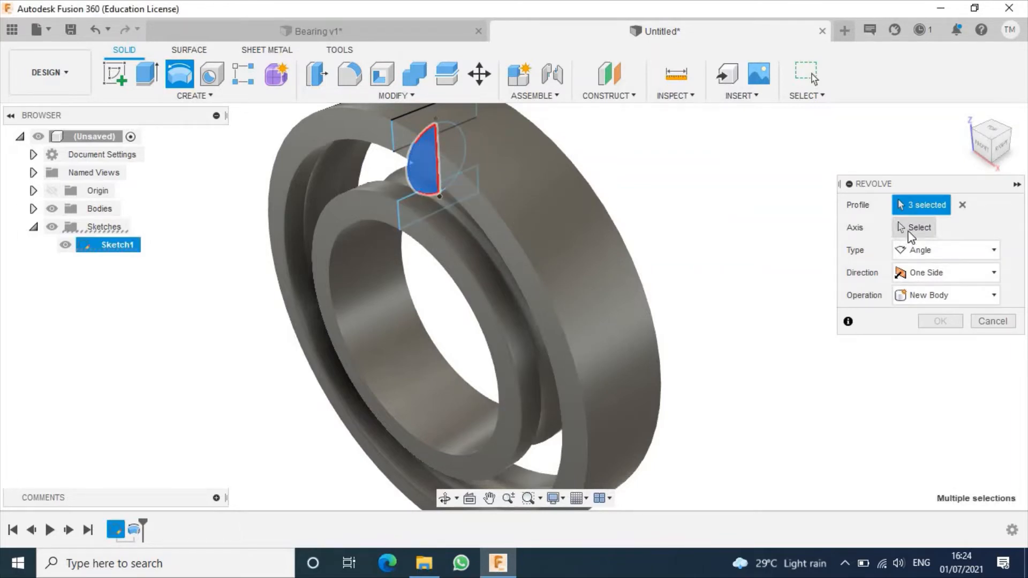
{"action": "left_click", "coordinate": [911, 229]}
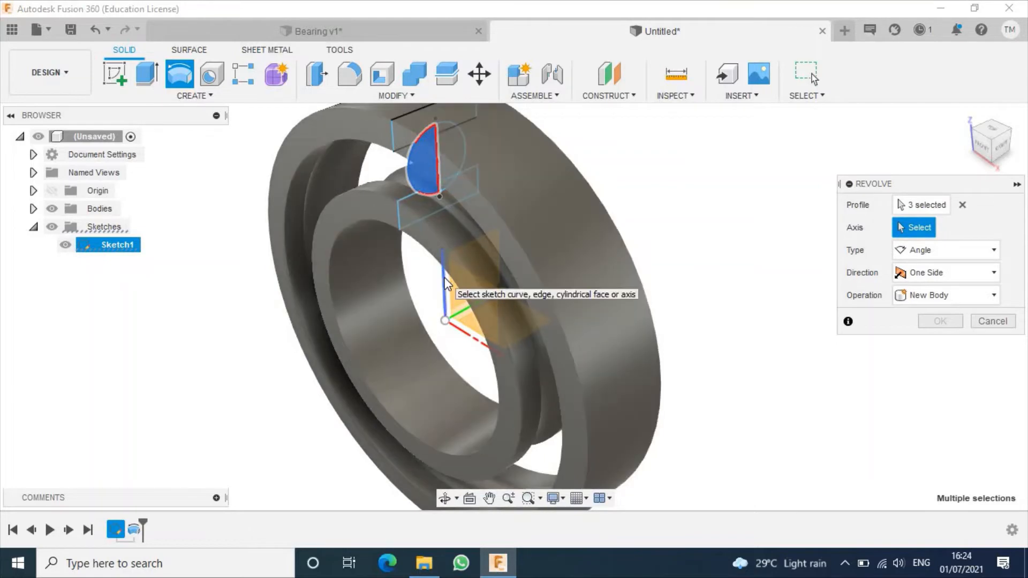
{"action": "left_click", "coordinate": [447, 283]}
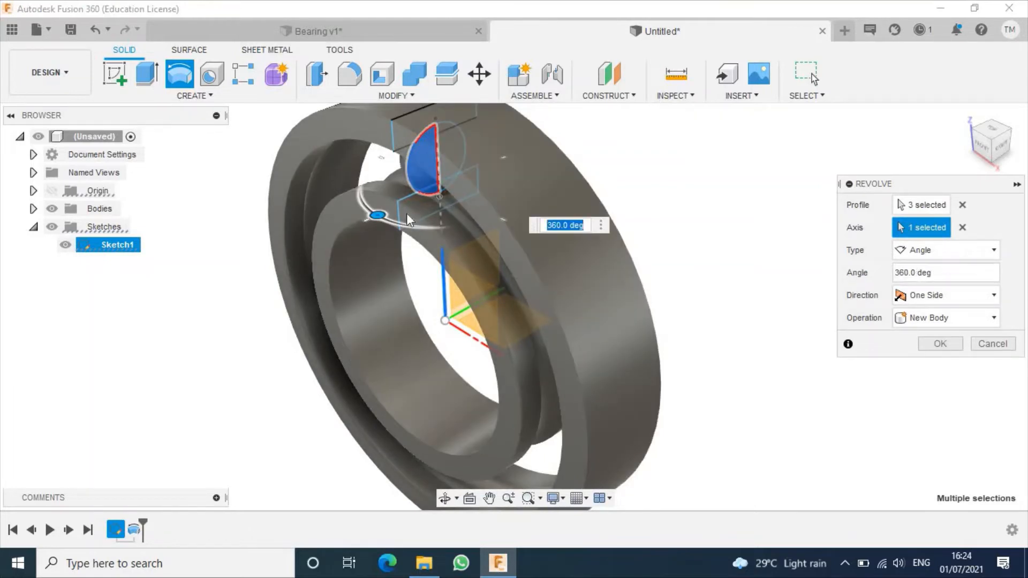
{"action": "left_click", "coordinate": [936, 344]}
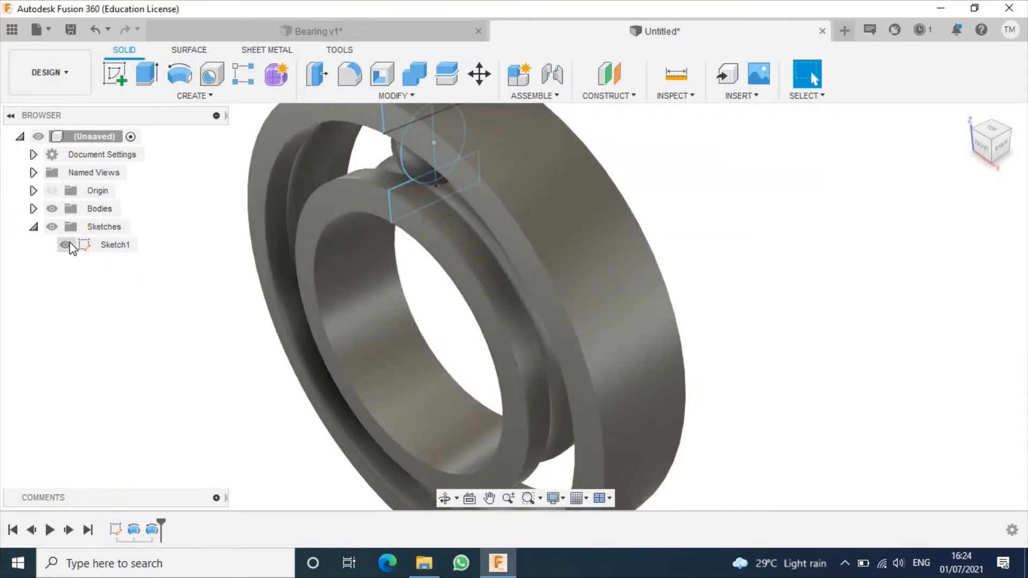
{"action": "left_click", "coordinate": [69, 245]}
Create a full circular pattern of the ball feature around the green origin axis with a quantity of 14.
{"action": "middle_click_drag", "start_coordinate": [496, 272], "coordinate": [532, 274], "text": "shift"}
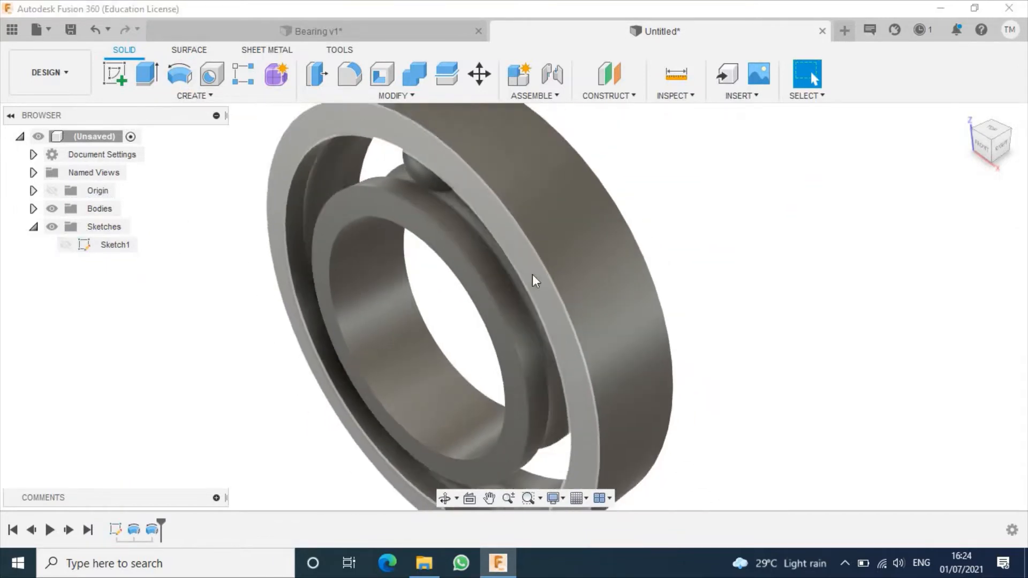
{"action": "scroll", "coordinate": [532, 274], "scroll_direction": "down", "scroll_amount": 5}
{"action": "left_click_drag", "start_coordinate": [991, 137], "coordinate": [1012, 119]}
{"action": "left_click", "coordinate": [211, 97]}
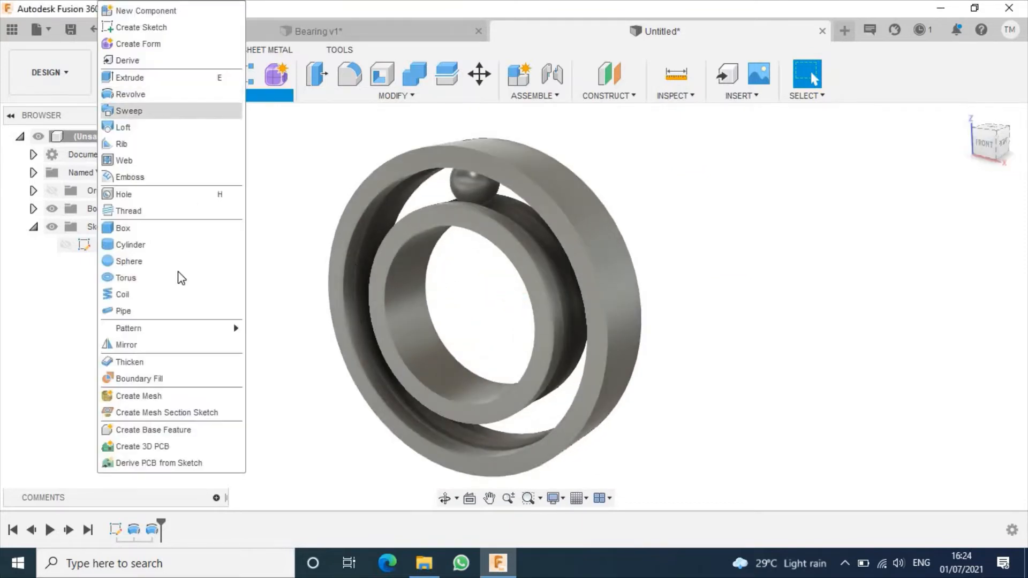
{"action": "mouse_move", "coordinate": [226, 324]}
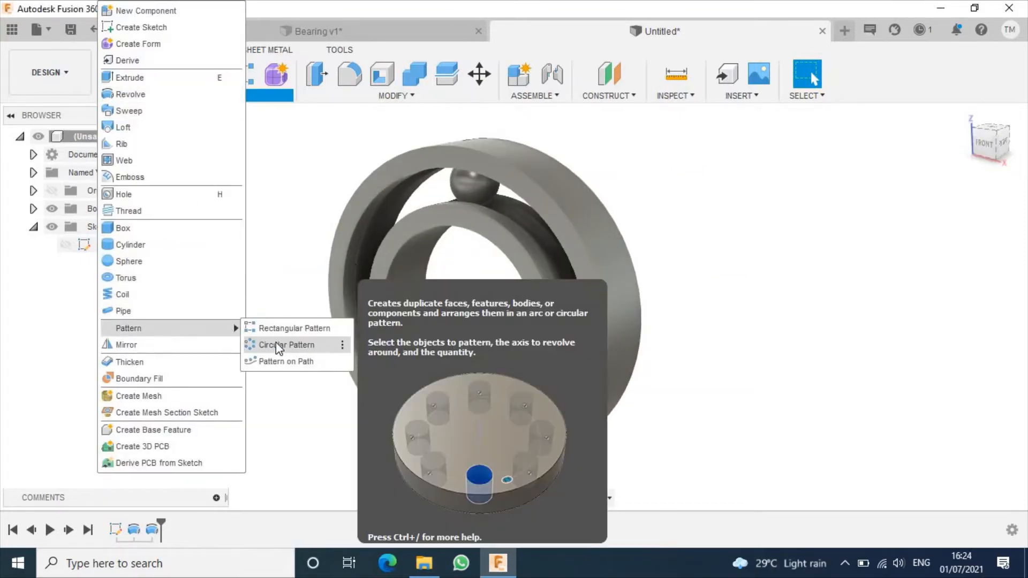
{"action": "left_click", "coordinate": [275, 343]}
{"action": "left_click", "coordinate": [474, 186]}
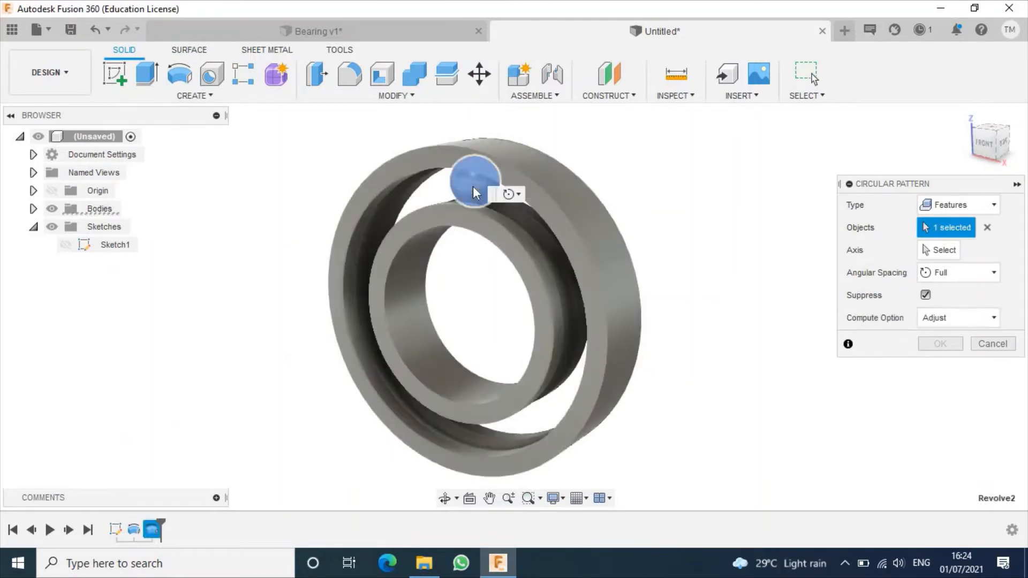
{"action": "left_click", "coordinate": [924, 247]}
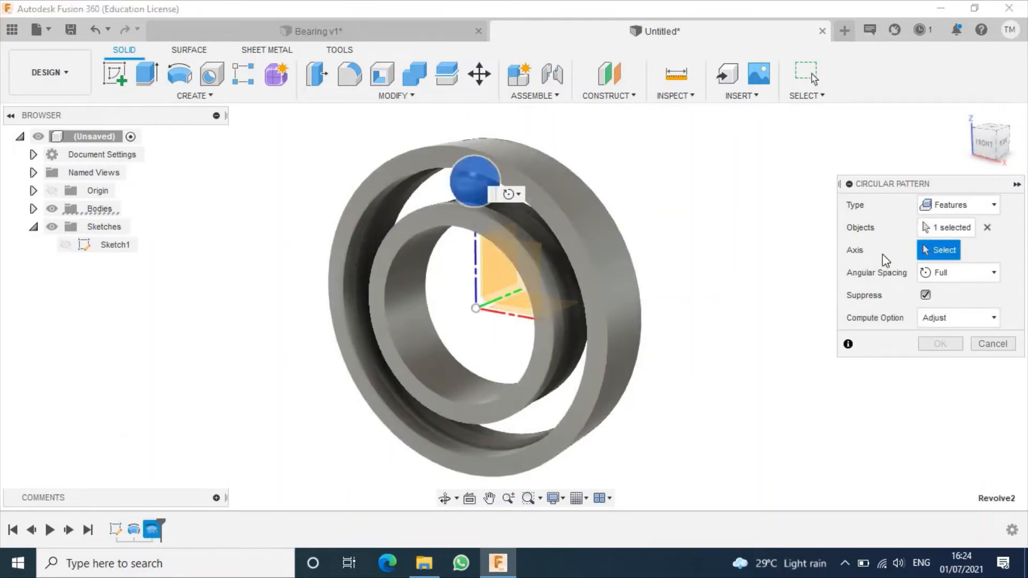
{"action": "left_click", "coordinate": [488, 304]}
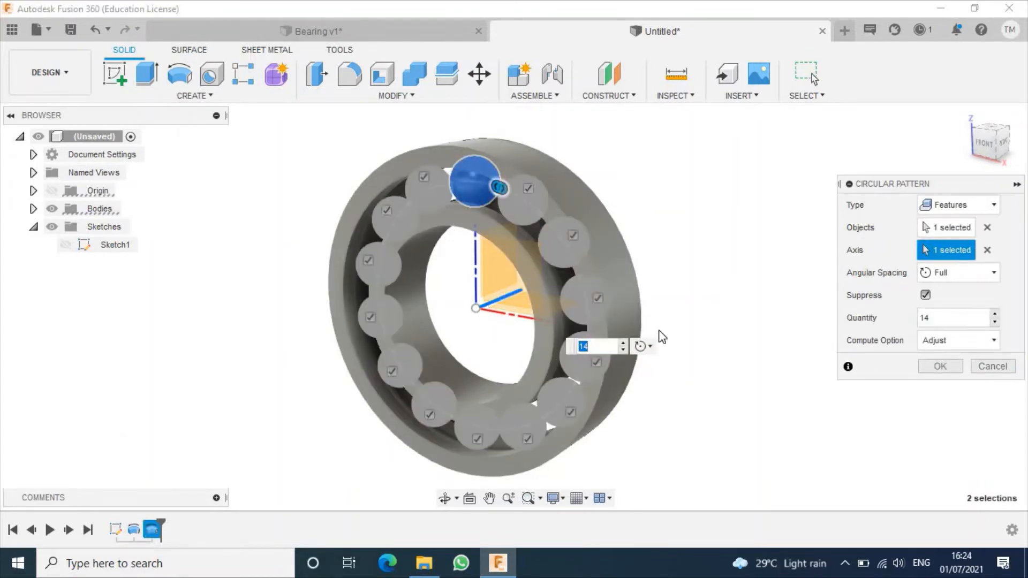
{"action": "left_click", "coordinate": [935, 368]}
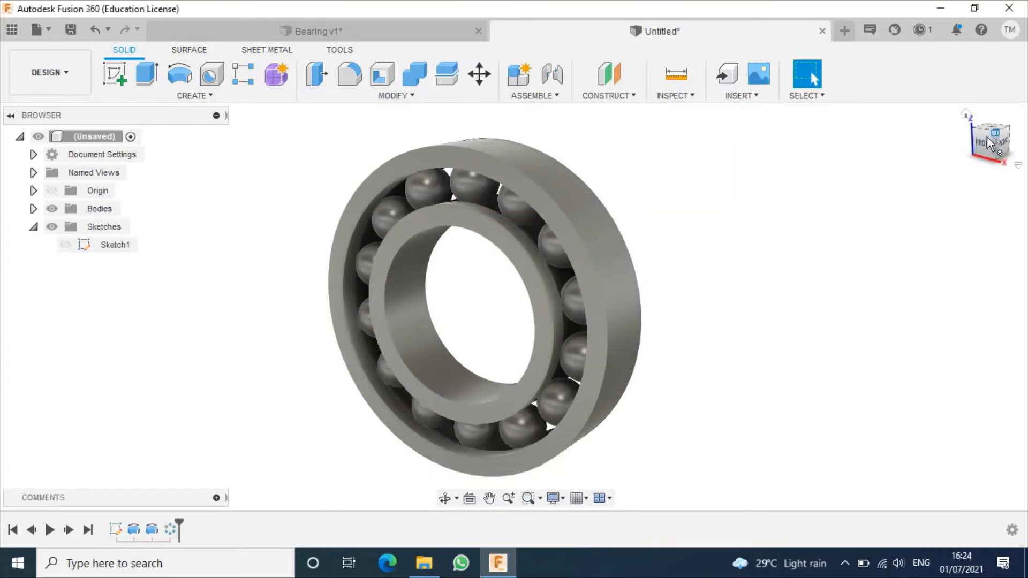
Start a sketch on the inner ring's front face and draw a 90 mm diameter circle centered on the origin.
{"action": "left_click", "coordinate": [116, 76]}
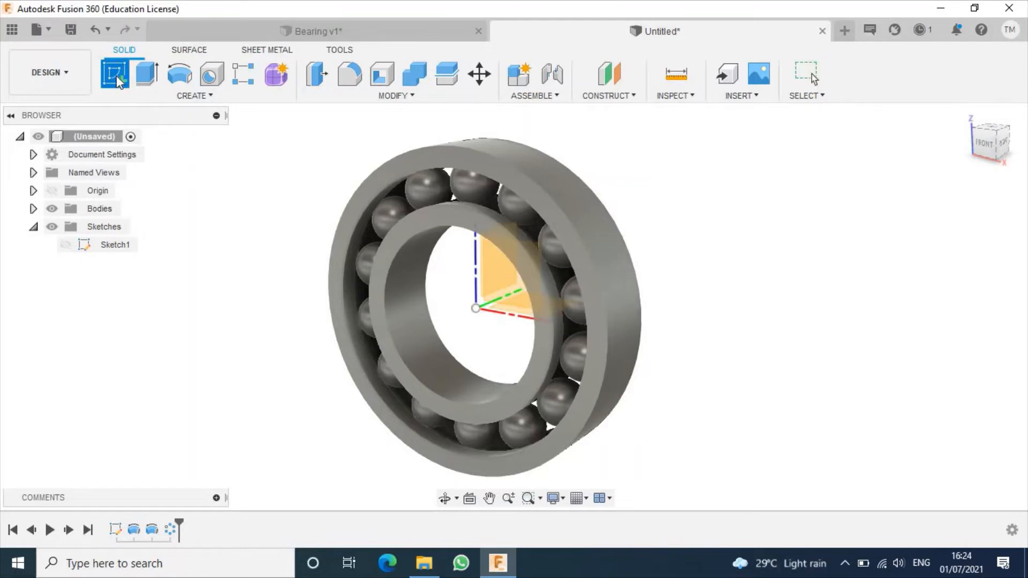
{"action": "left_click", "coordinate": [408, 225]}
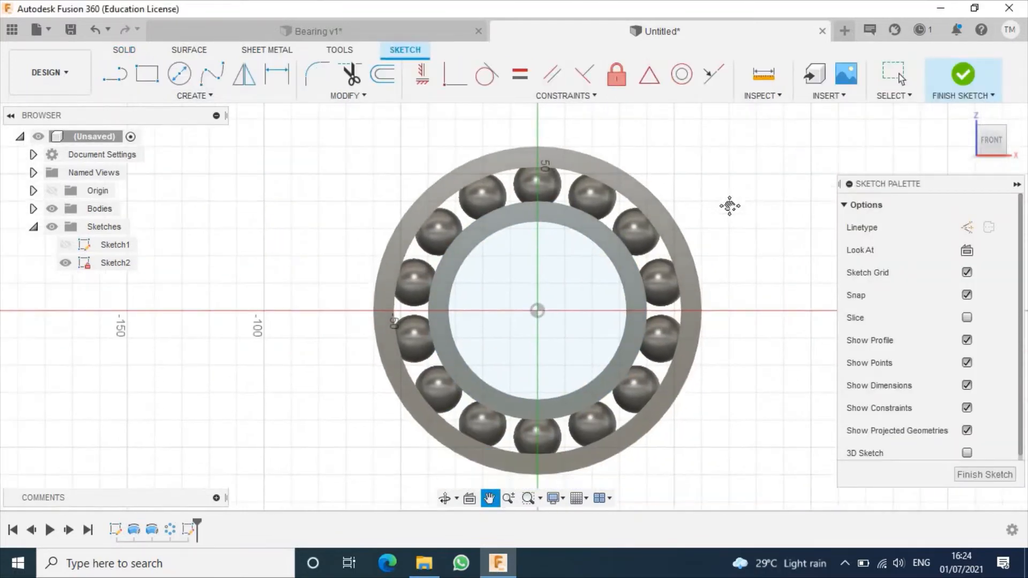
{"action": "left_click", "coordinate": [180, 75]}
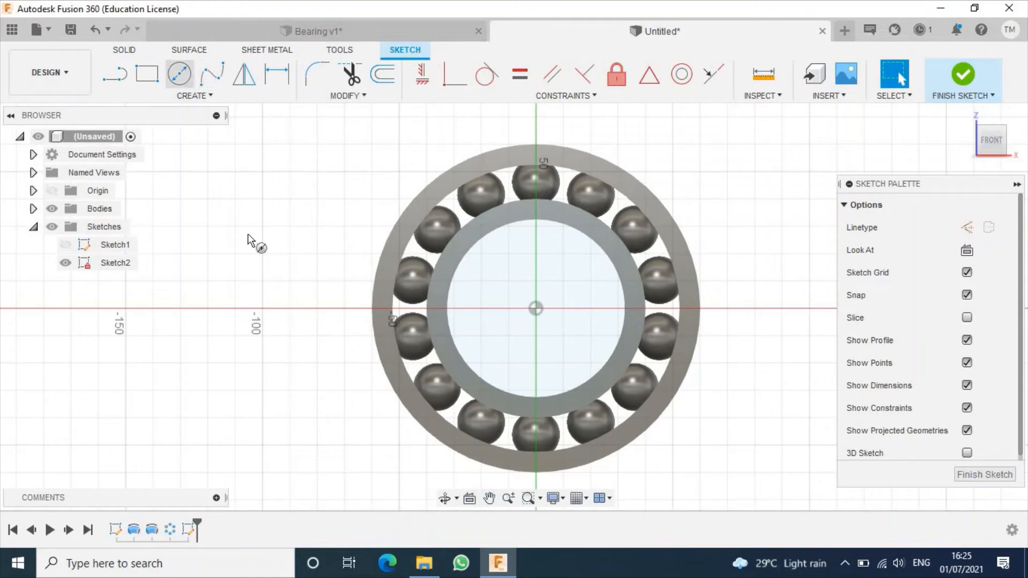
{"action": "left_click", "coordinate": [536, 308]}
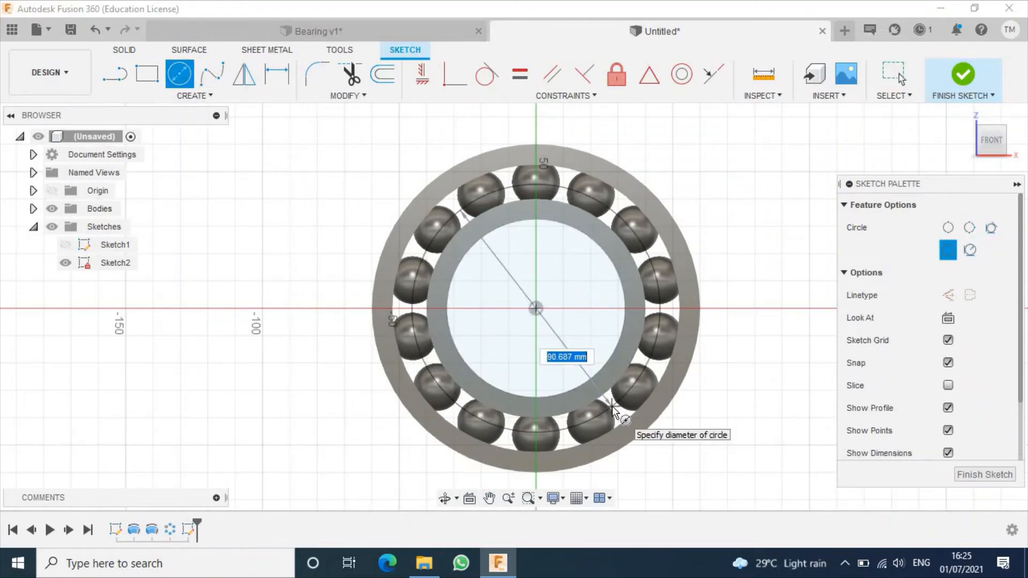
{"action": "type", "text": "90"}
{"action": "key", "text": "Return"}
{"action": "key", "text": "Escape"}
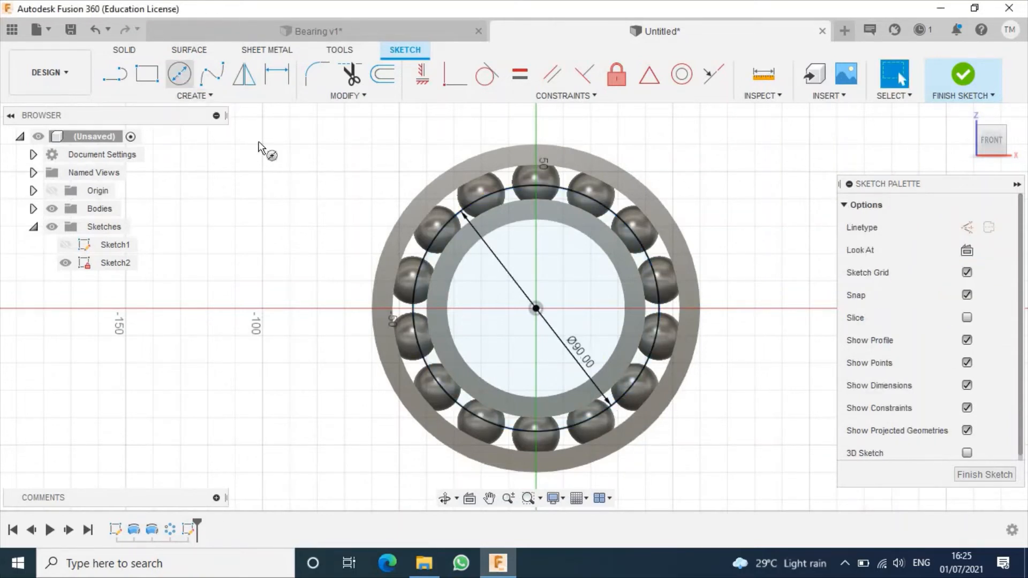
Draw a concentric 97.5 mm diameter circle centered on the origin and finish the sketch.
{"action": "key", "text": "c"}
{"action": "left_click", "coordinate": [536, 308]}
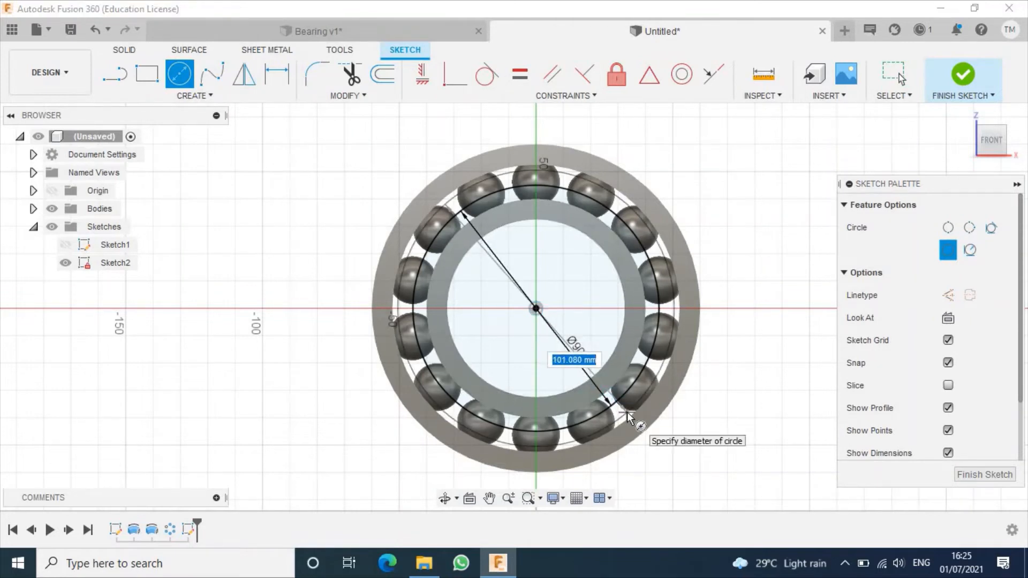
{"action": "type", "text": "97.5"}
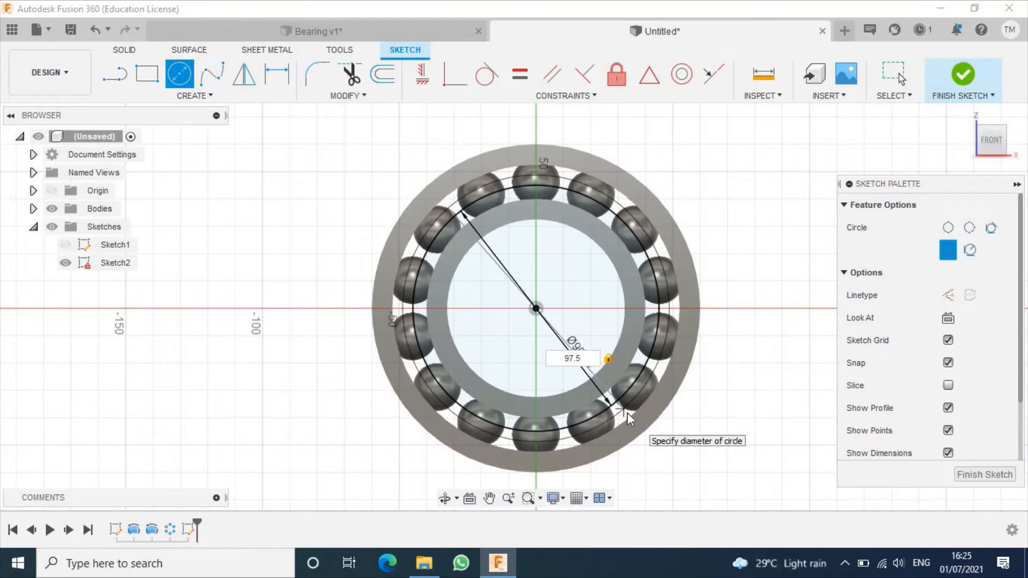
{"action": "key", "text": "Return"}
{"action": "key", "text": "Escape"}
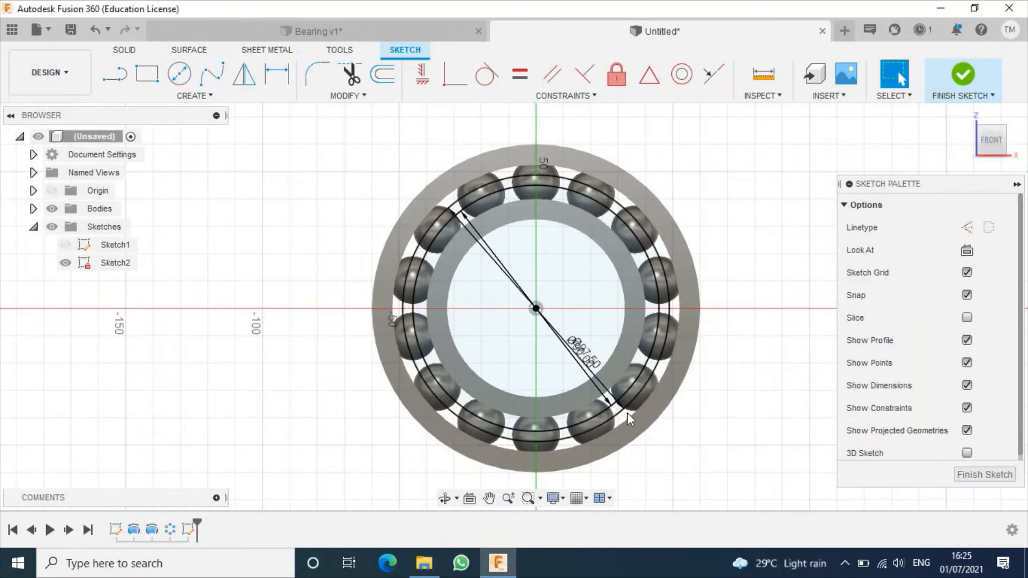
{"action": "left_click", "coordinate": [961, 79]}
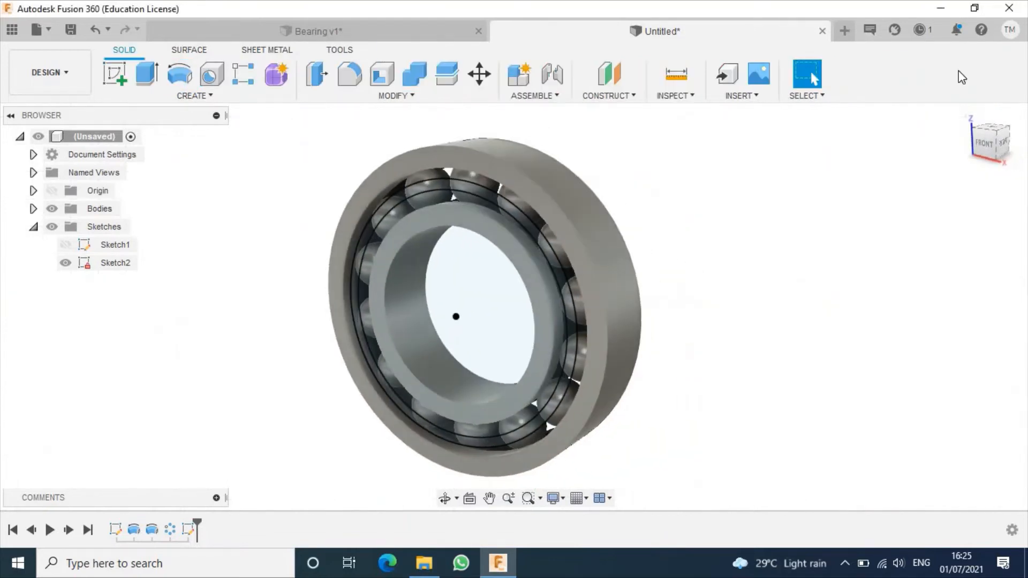
Extrude the narrow ring profile between the two circles 12.5 mm as a new body.
{"action": "left_click", "coordinate": [147, 73]}
{"action": "left_click", "coordinate": [420, 190]}
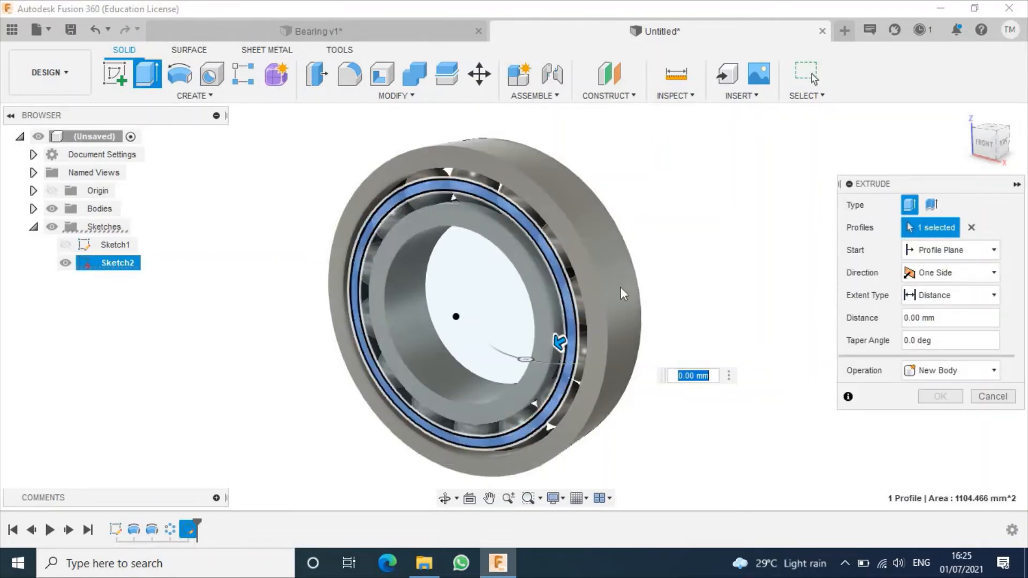
{"action": "type", "text": "1"}
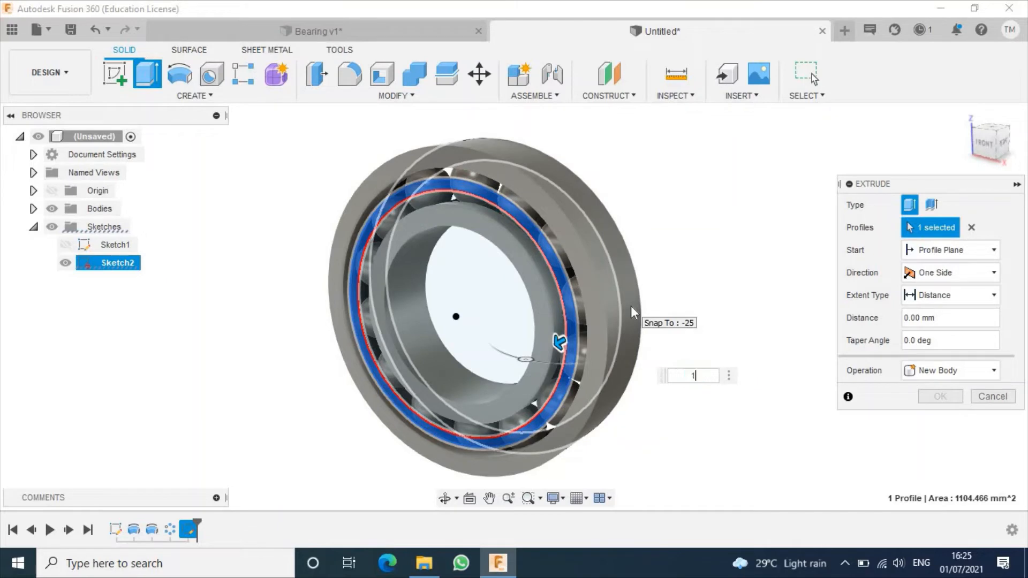
{"action": "type", "text": "2.5"}
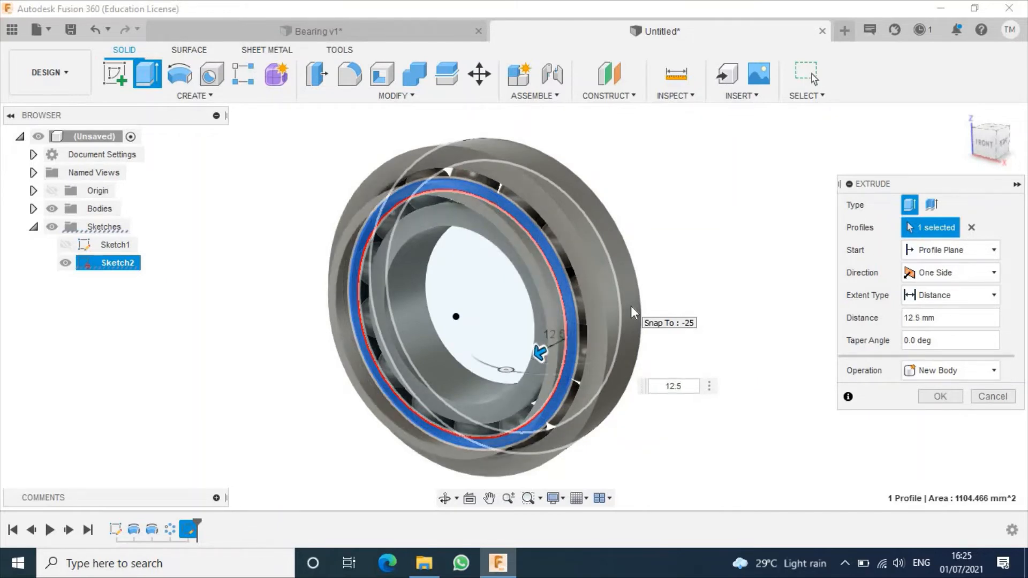
{"action": "key", "text": "Return"}
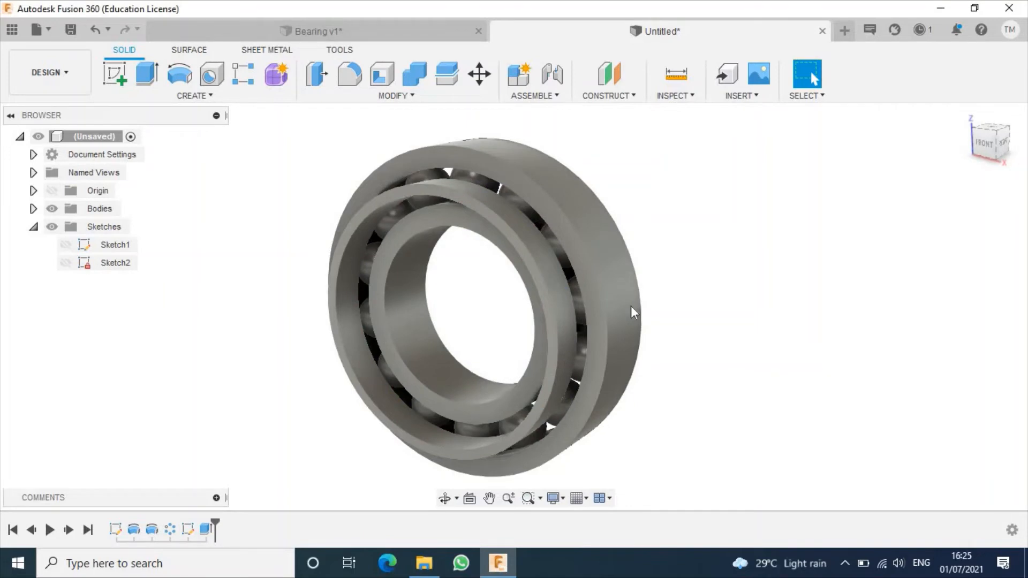
Edit the ring extrusion and set its distance to -12.5 mm so it runs into the bearing.
{"action": "scroll", "coordinate": [568, 326], "scroll_direction": "up", "scroll_amount": 4}
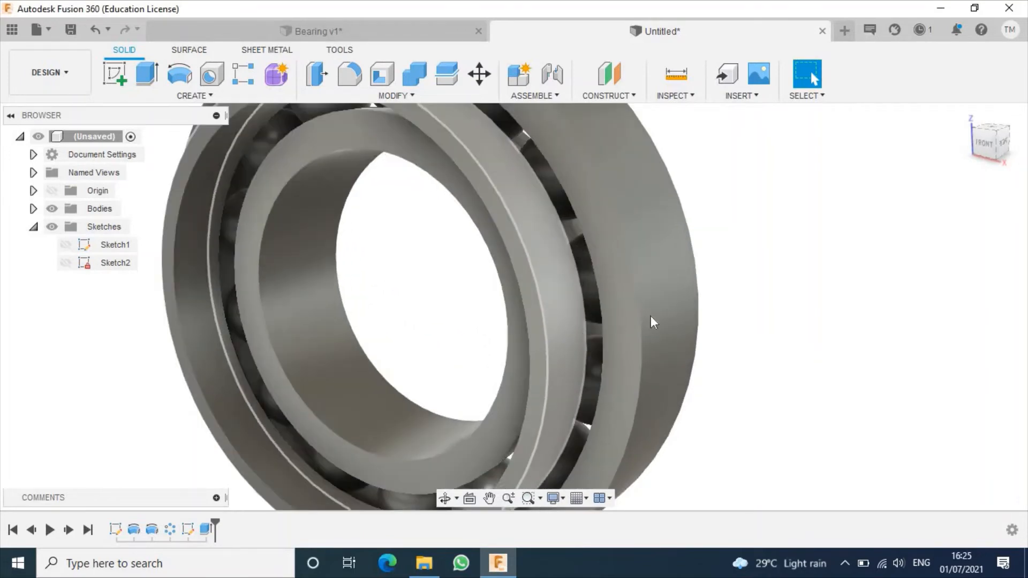
{"action": "scroll", "coordinate": [554, 326], "scroll_direction": "down", "scroll_amount": 3}
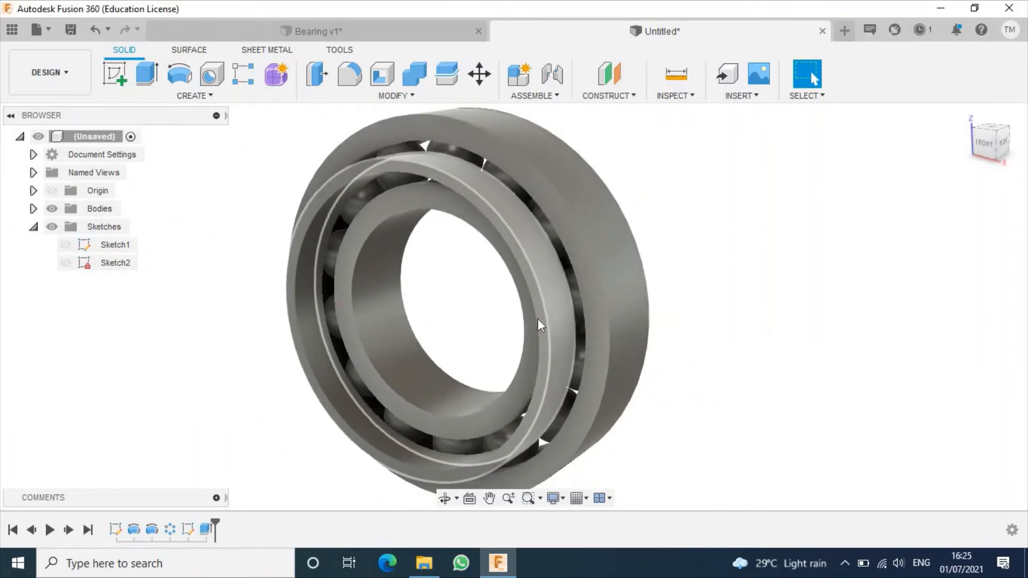
{"action": "right_click", "coordinate": [207, 529]}
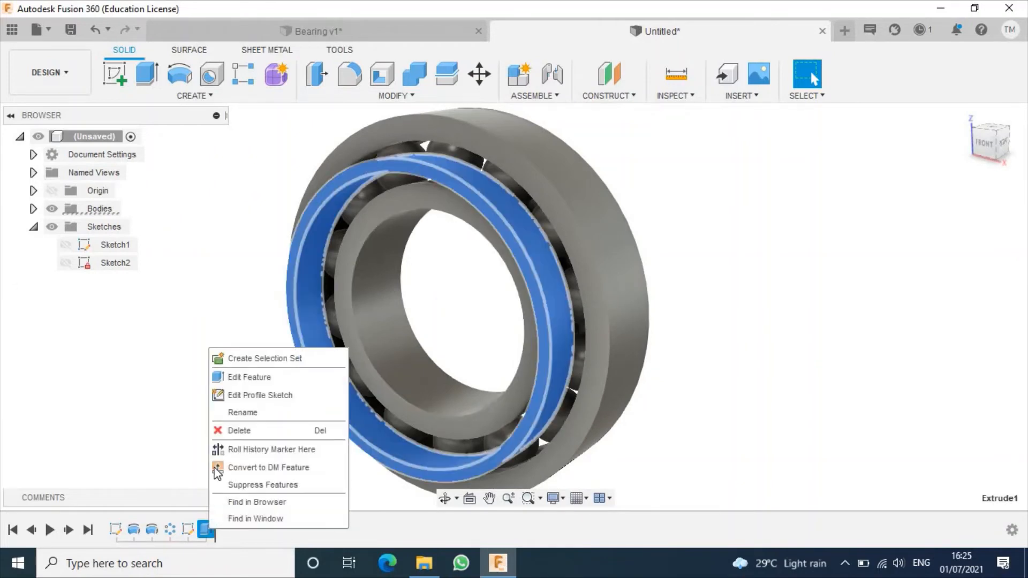
{"action": "left_click", "coordinate": [249, 376]}
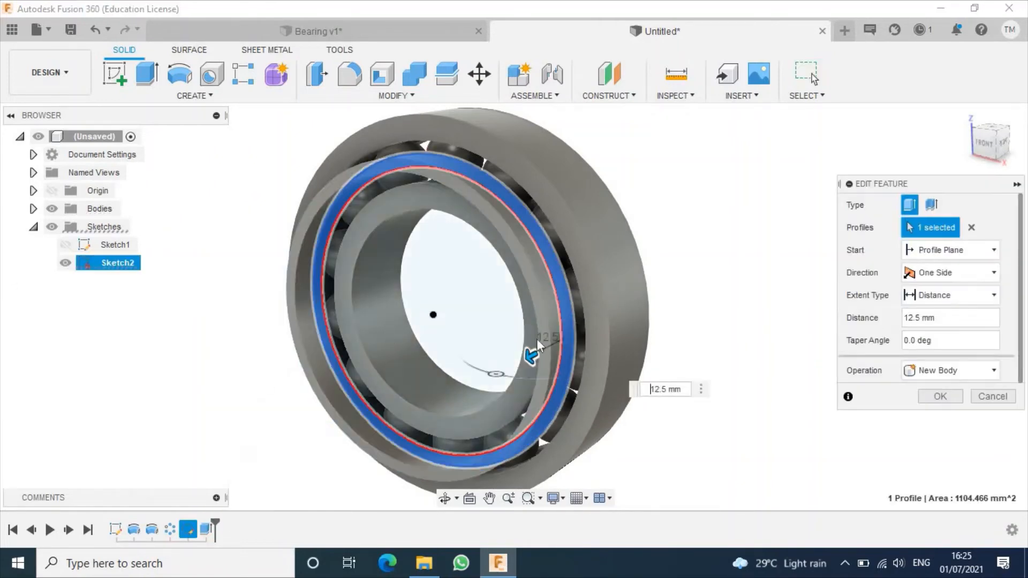
{"action": "left_click_drag", "start_coordinate": [651, 389], "coordinate": [660, 394]}
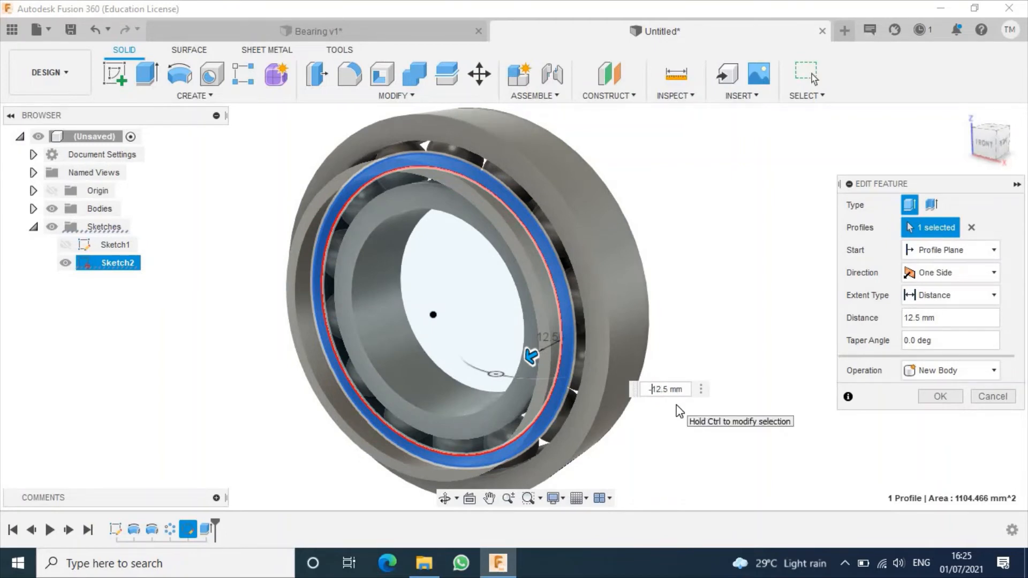
{"action": "type", "text": "-"}
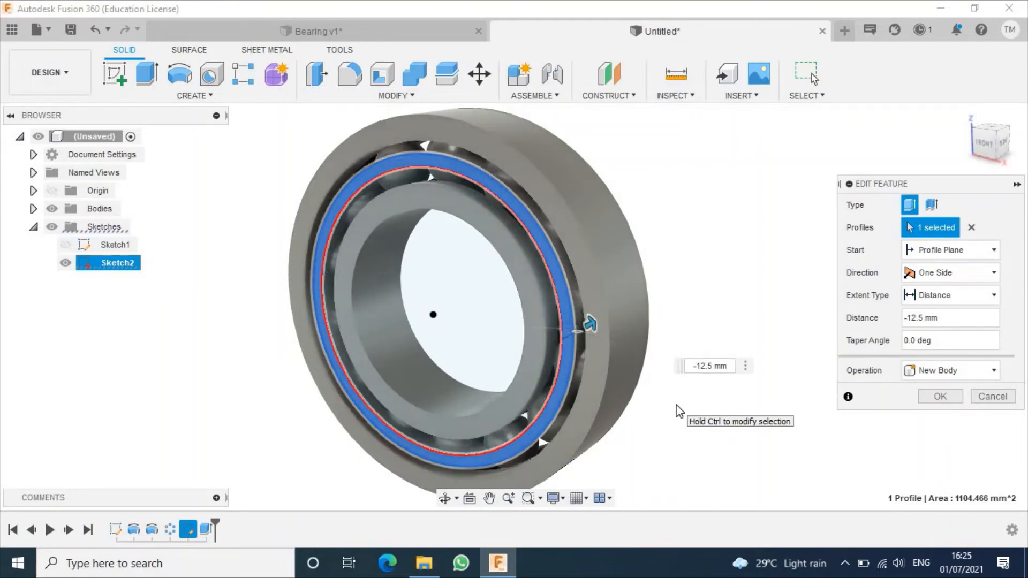
{"action": "left_click", "coordinate": [939, 399]}
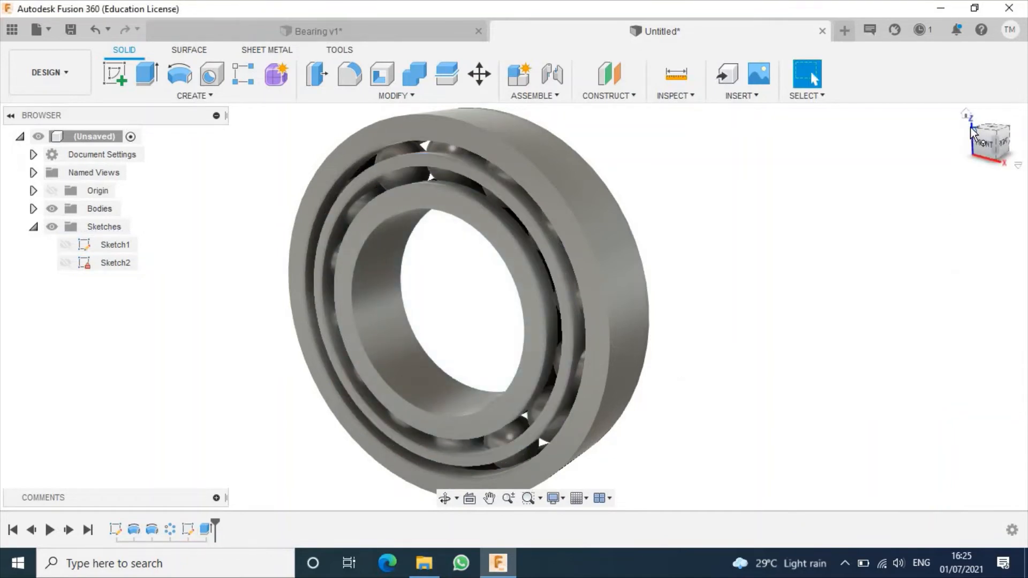
Hide the outer and inner bearing ring bodies, leaving only the balls and the cage ring displayed.
{"action": "left_click", "coordinate": [971, 129]}
{"action": "middle_click_drag", "start_coordinate": [742, 362], "coordinate": [770, 324]}
{"action": "left_click", "coordinate": [34, 208]}
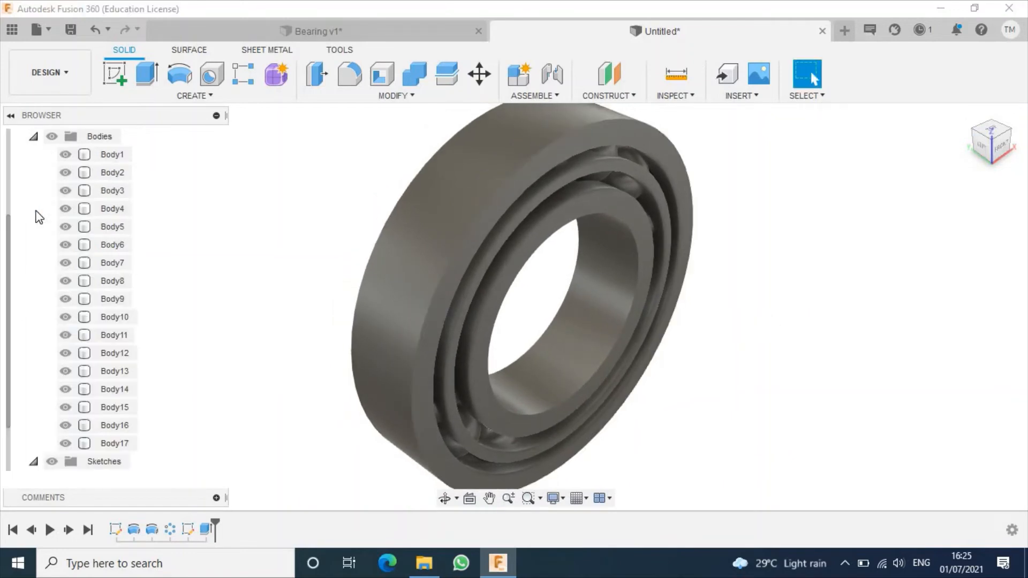
{"action": "left_click", "coordinate": [65, 154]}
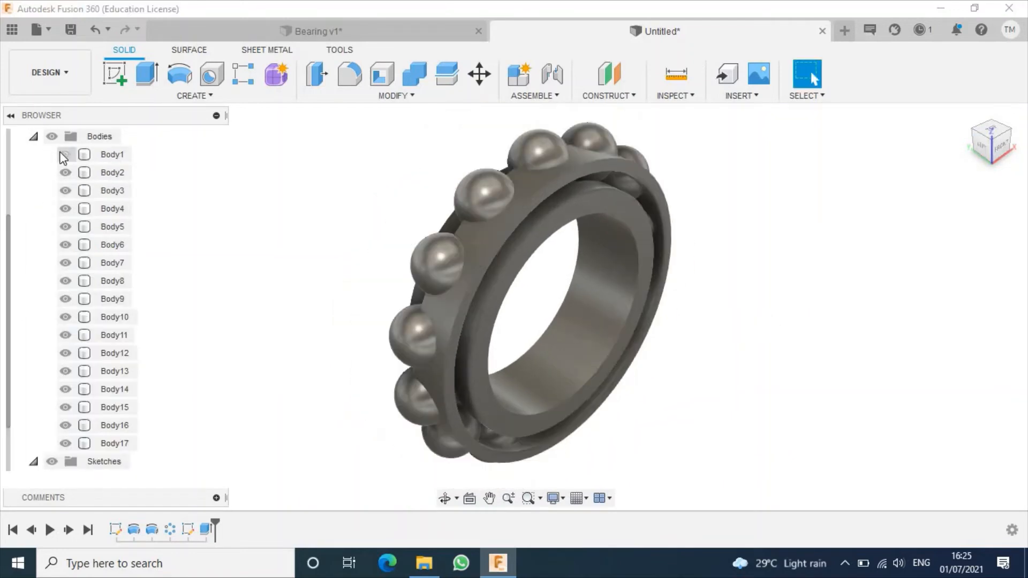
{"action": "left_click", "coordinate": [63, 178]}
{"action": "left_click", "coordinate": [62, 177]}
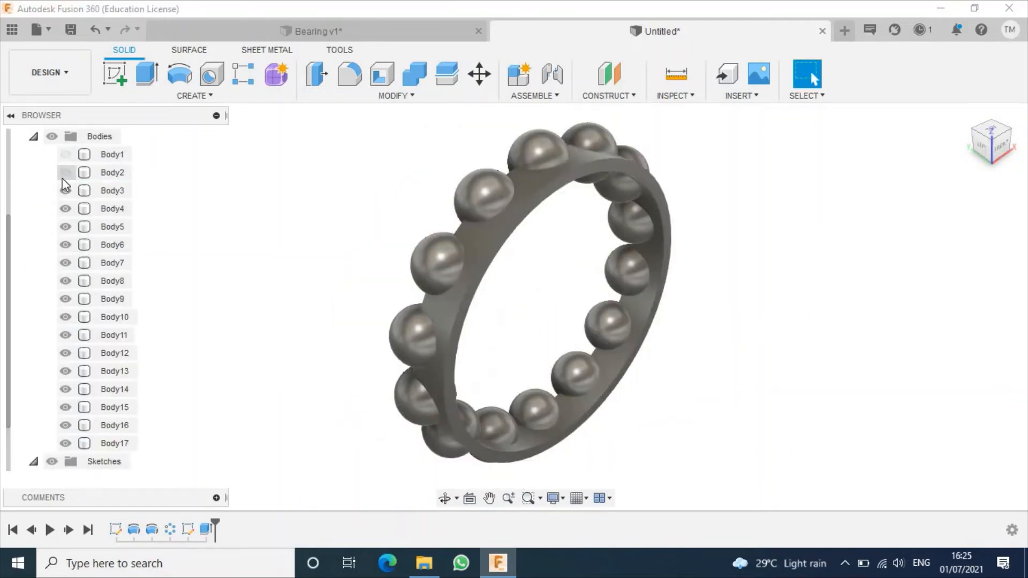
Combine with the Cut operation, using the cage ring as target and the 14 balls as tool bodies, keeping the tools.
{"action": "left_click_drag", "start_coordinate": [987, 138], "coordinate": [982, 143]}
{"action": "left_click", "coordinate": [982, 143]}
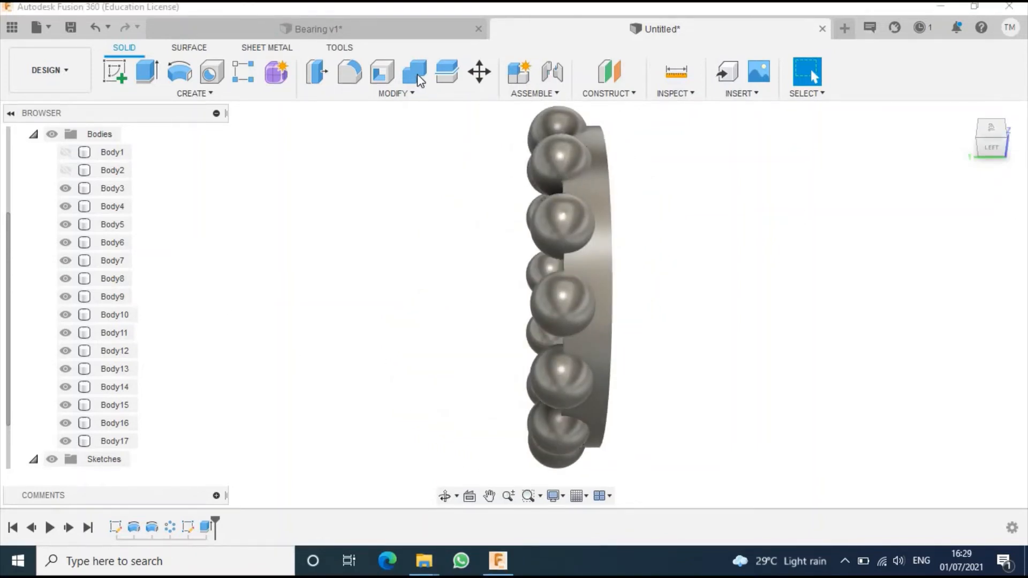
{"action": "left_click", "coordinate": [416, 73]}
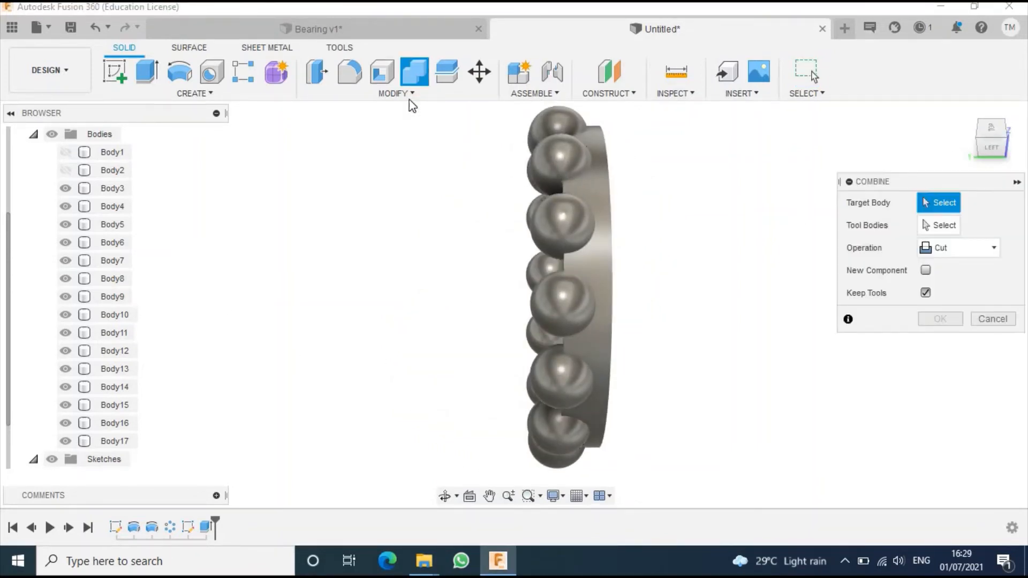
{"action": "left_click", "coordinate": [595, 191]}
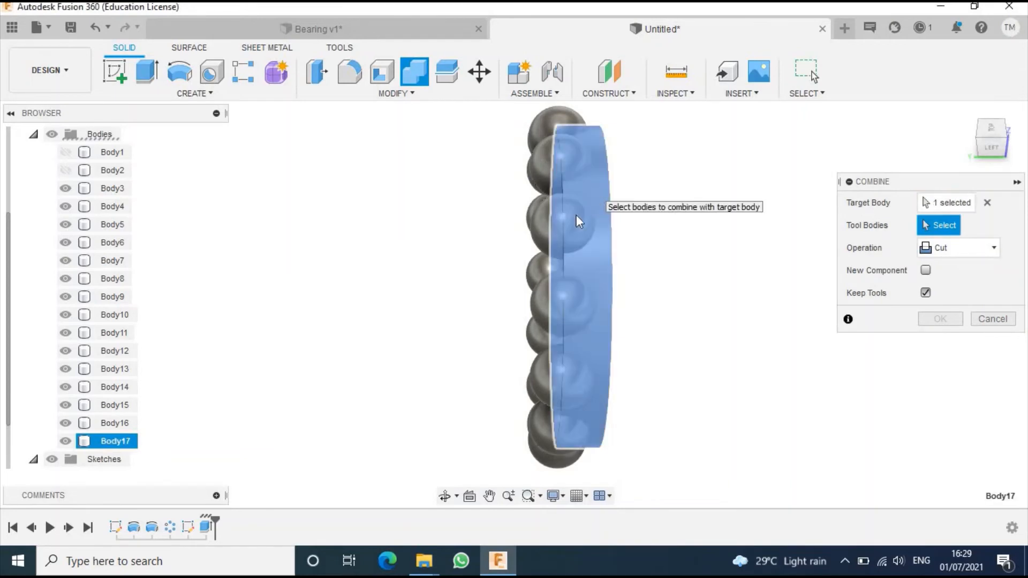
{"action": "left_click", "coordinate": [108, 422], "text": "shift"}
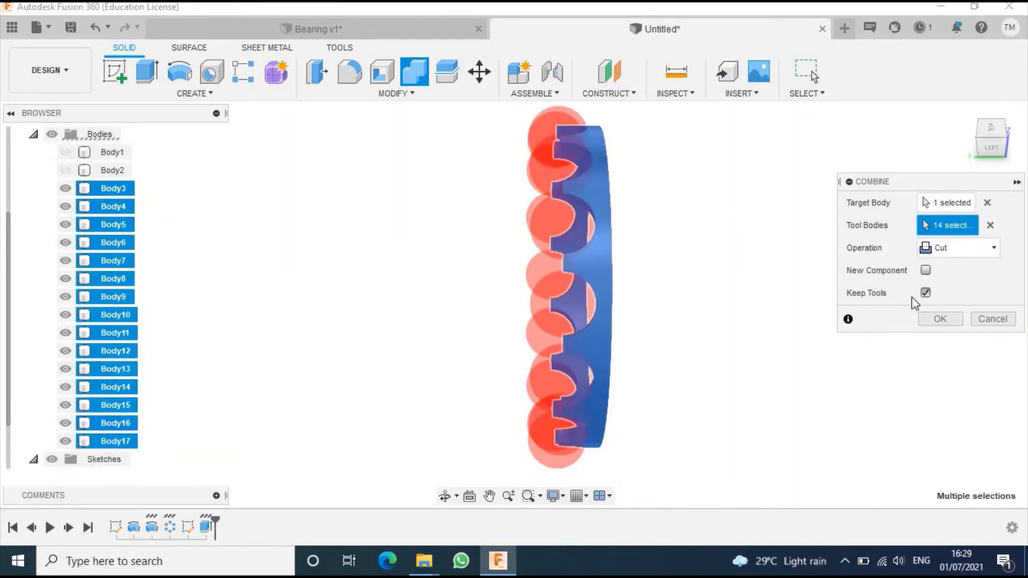
{"action": "left_click", "coordinate": [939, 320]}
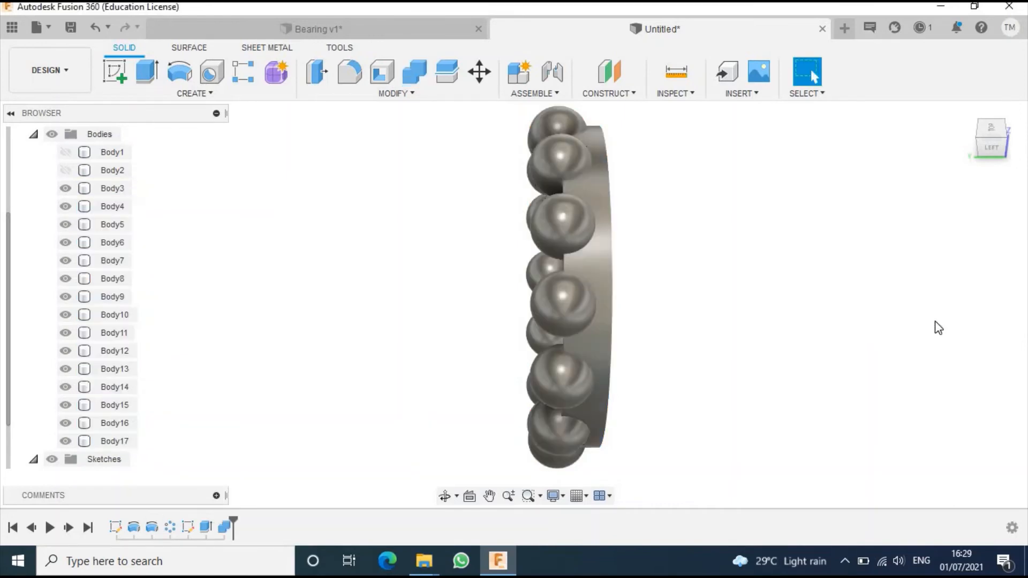
Hide all 14 ball bodies so only the cage ring is displayed.
{"action": "left_click", "coordinate": [114, 189]}
{"action": "left_click", "coordinate": [125, 425], "text": "shift"}
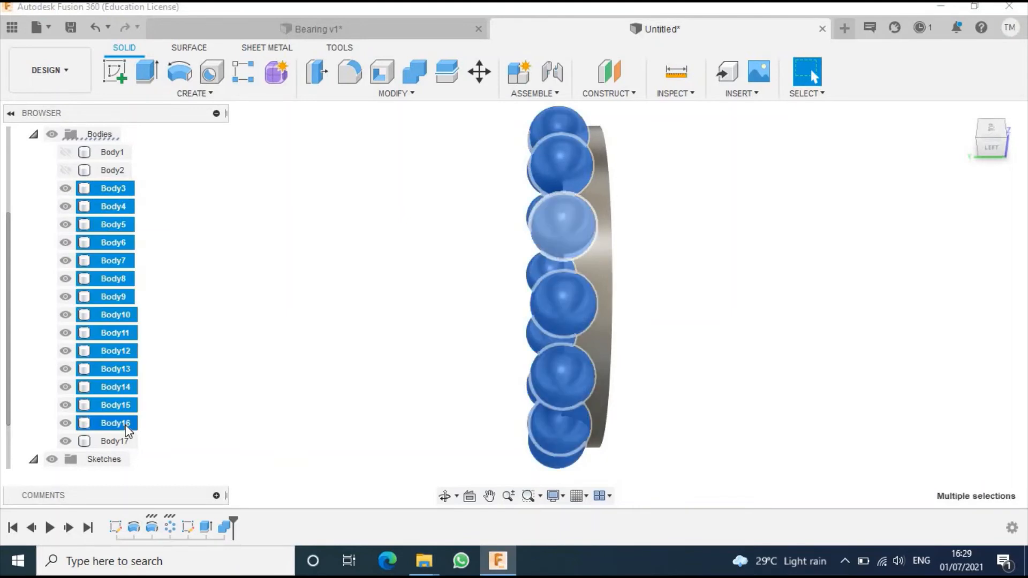
{"action": "right_click", "coordinate": [126, 424]}
{"action": "left_click", "coordinate": [176, 378]}
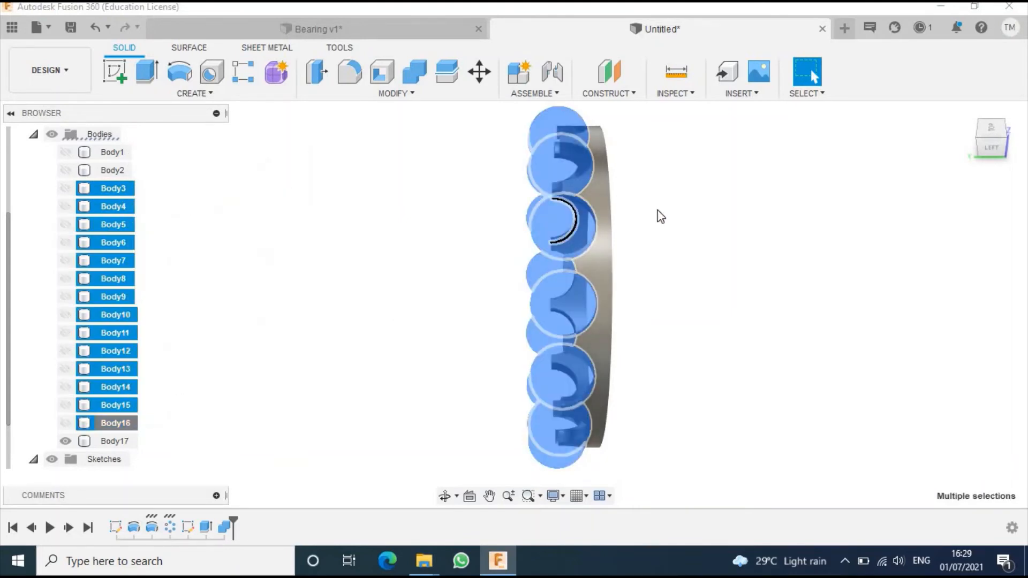
Shell the cage ring with a 1 mm inside thickness, removing its outer, inner and uncut flat side faces.
{"action": "left_click", "coordinate": [383, 76]}
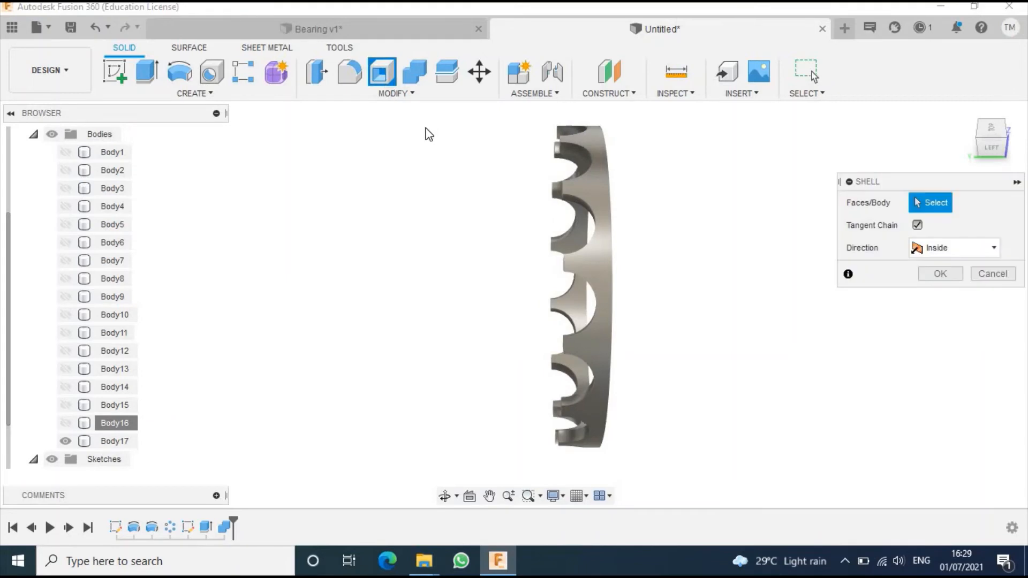
{"action": "left_click", "coordinate": [605, 191]}
{"action": "mouse_move", "coordinate": [991, 137]}
{"action": "left_mouse_down"}
{"action": "mouse_move", "coordinate": [976, 123]}
{"action": "mouse_move", "coordinate": [948, 122]}
{"action": "left_mouse_up"}
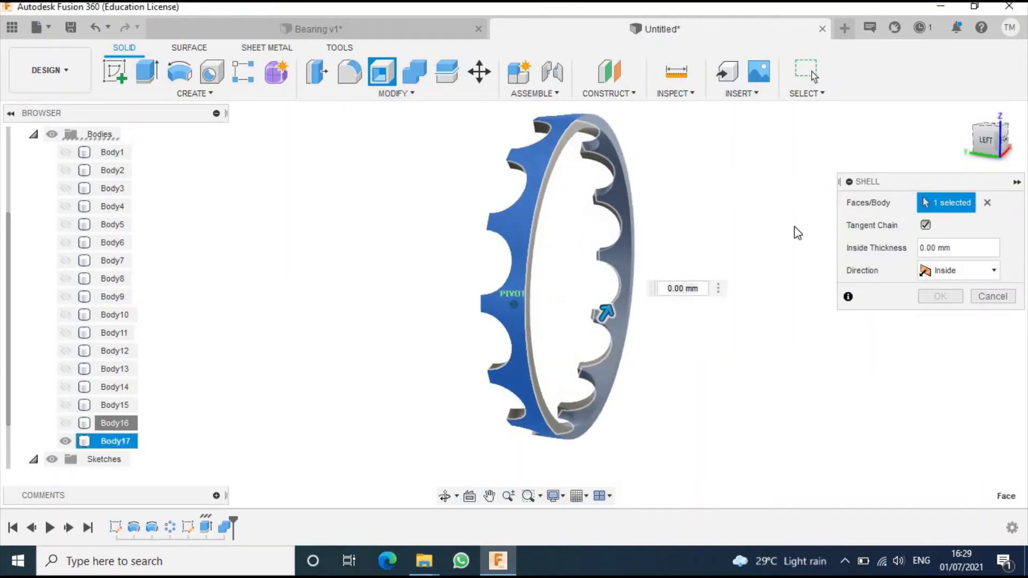
{"action": "left_click", "coordinate": [627, 212]}
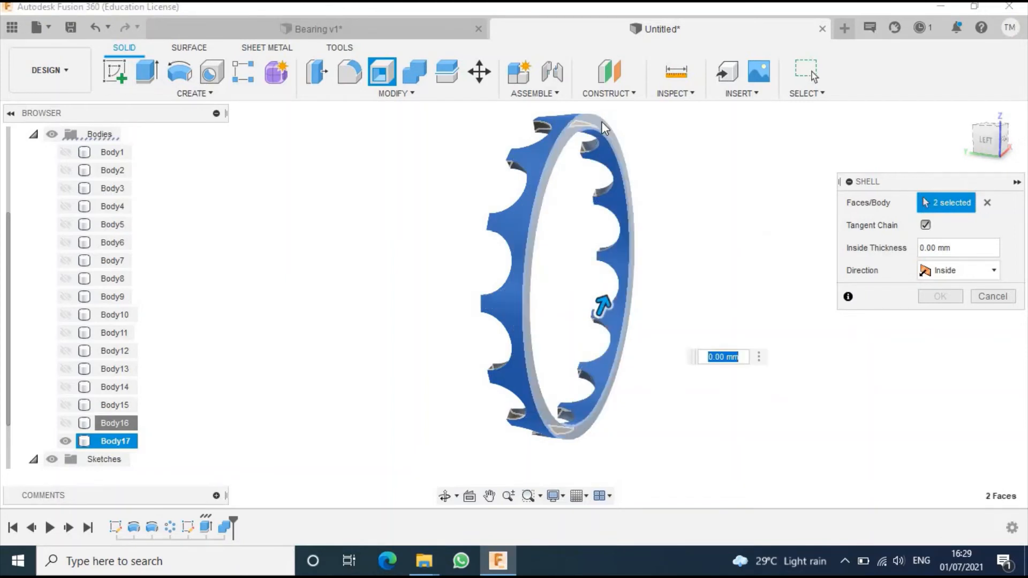
{"action": "left_click", "coordinate": [601, 121]}
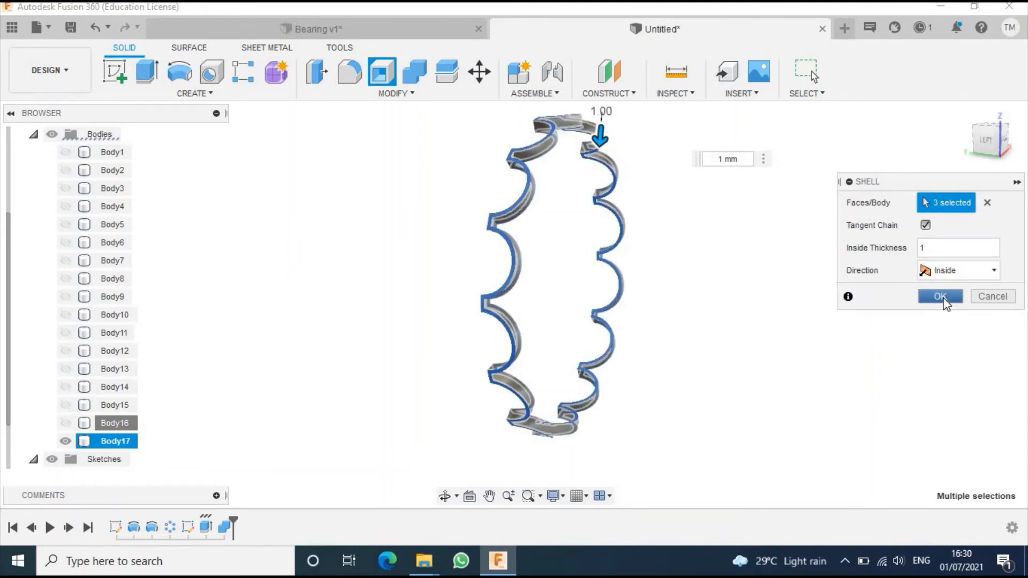
{"action": "left_click", "coordinate": [951, 302]}
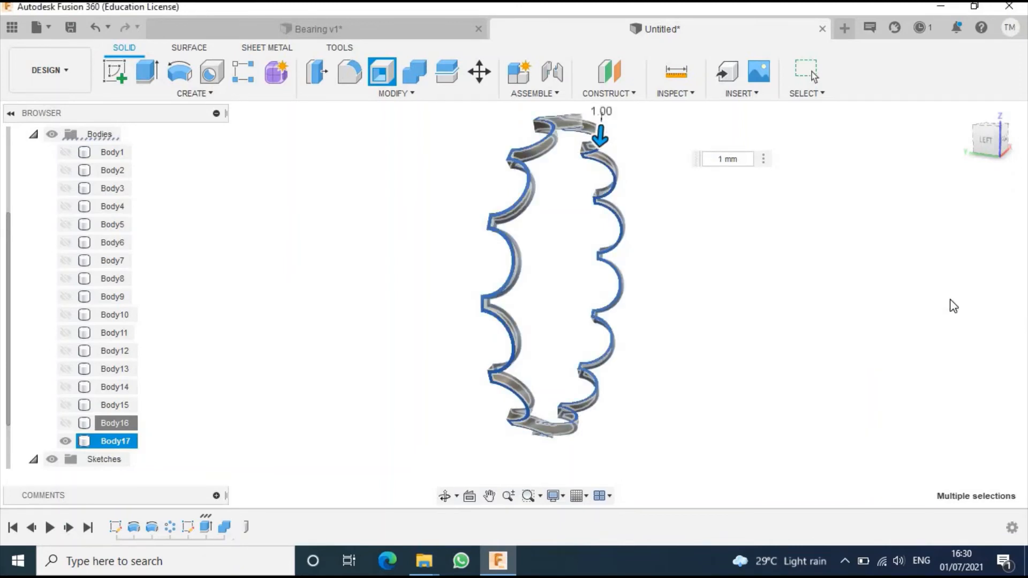
Mirror the shelled cage body across the XZ plane with the Join operation.
{"action": "left_click", "coordinate": [973, 127]}
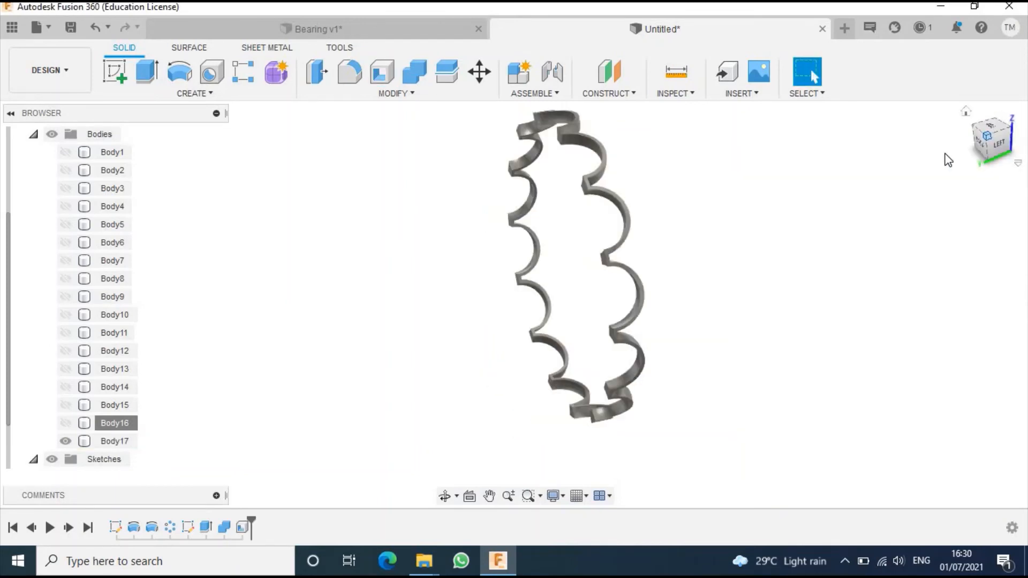
{"action": "left_click", "coordinate": [213, 96]}
{"action": "left_click", "coordinate": [170, 343]}
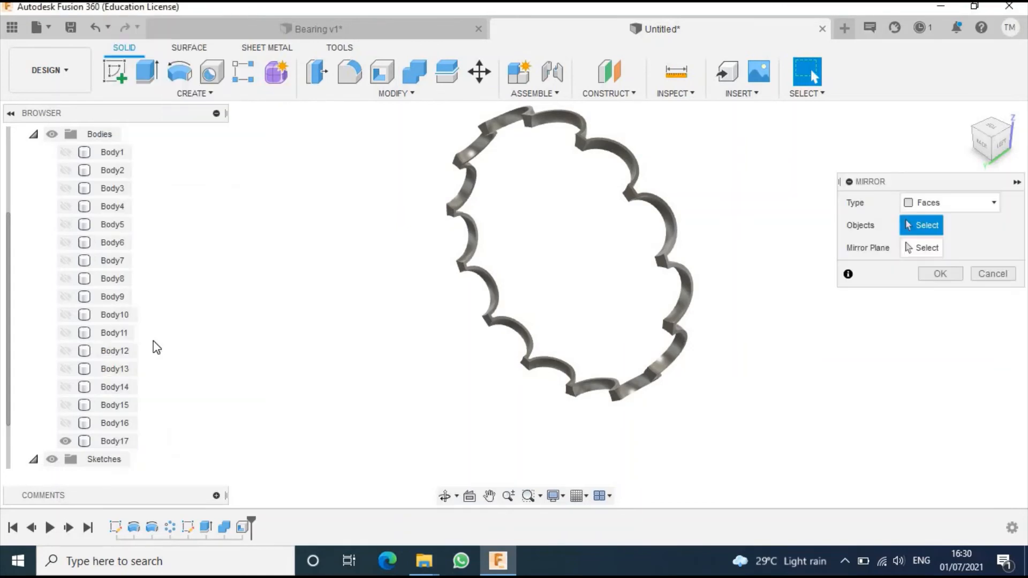
{"action": "left_click", "coordinate": [993, 202]}
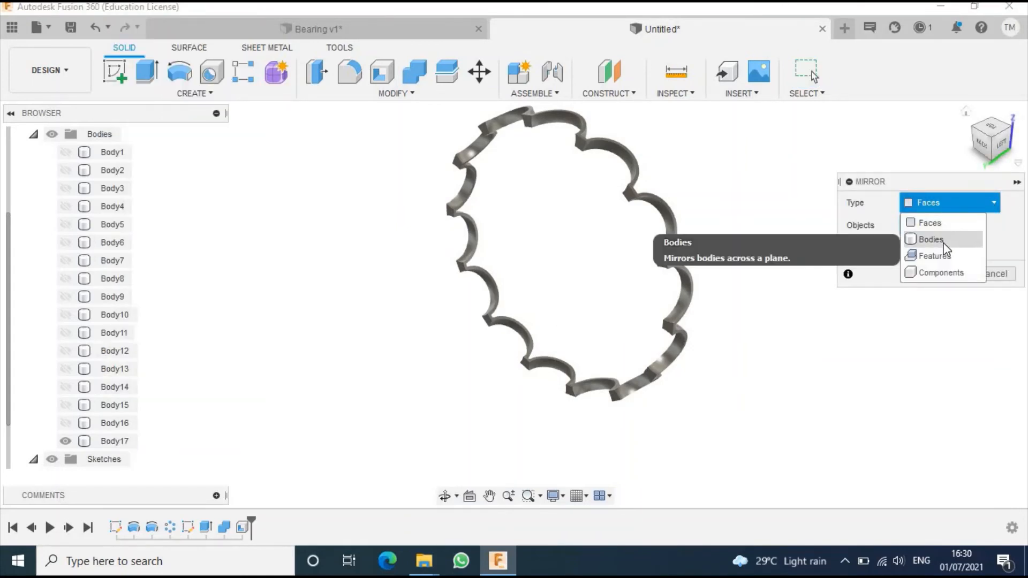
{"action": "left_click", "coordinate": [928, 236]}
{"action": "left_click", "coordinate": [939, 248]}
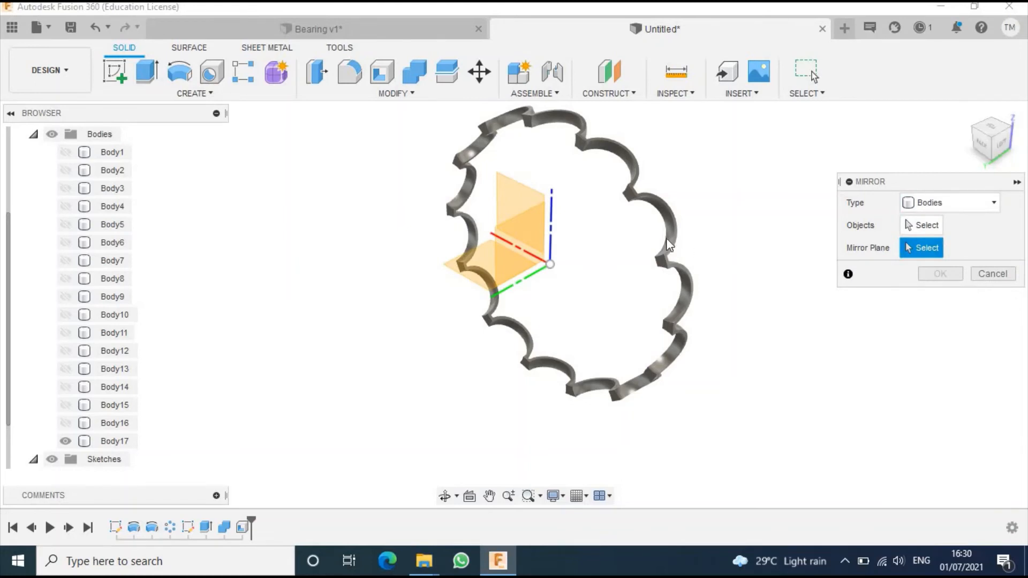
{"action": "left_click", "coordinate": [906, 225]}
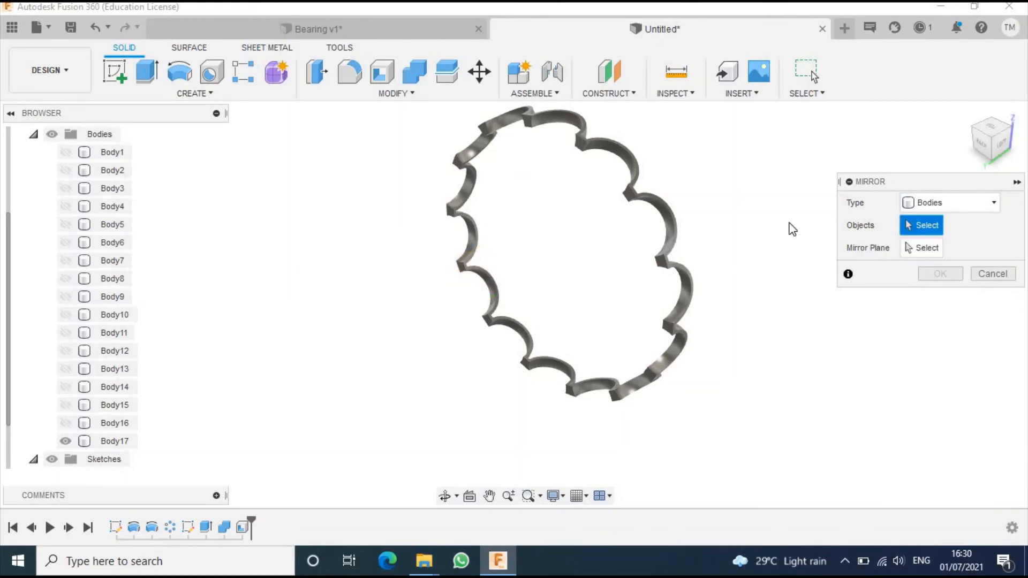
{"action": "left_click", "coordinate": [663, 211]}
{"action": "left_click", "coordinate": [664, 211]}
{"action": "left_click", "coordinate": [661, 213]}
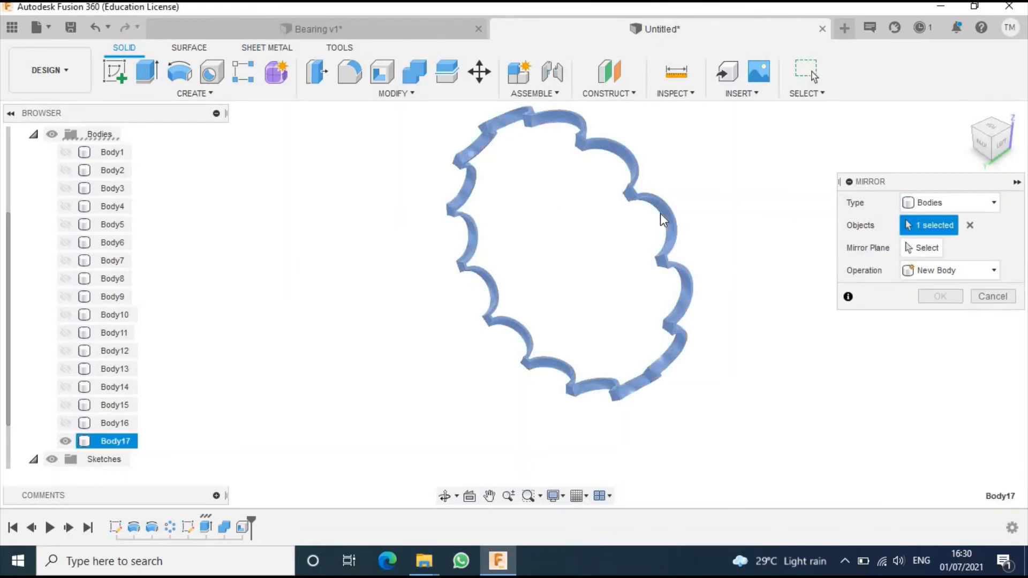
{"action": "left_click", "coordinate": [917, 248]}
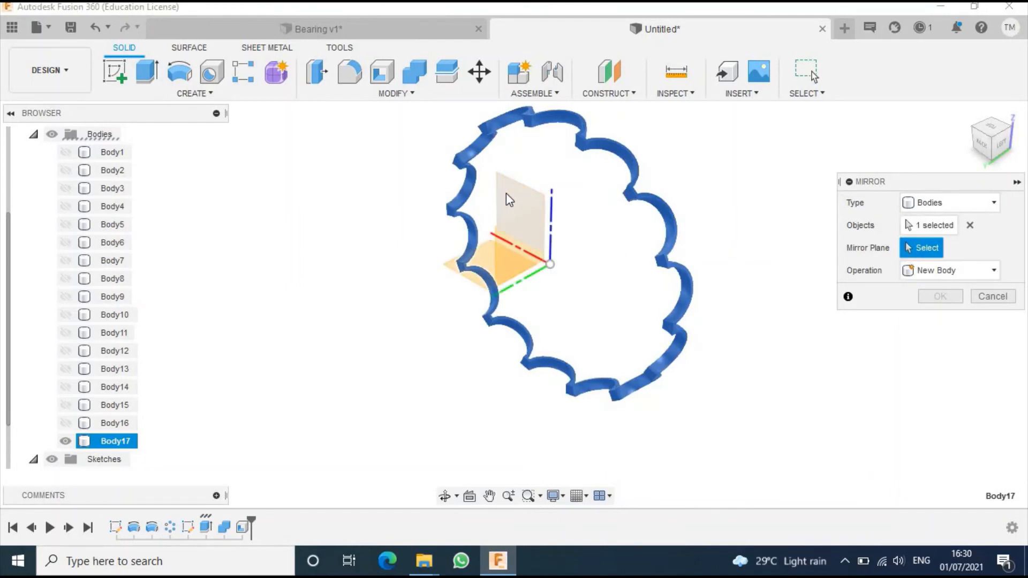
{"action": "left_click", "coordinate": [506, 194]}
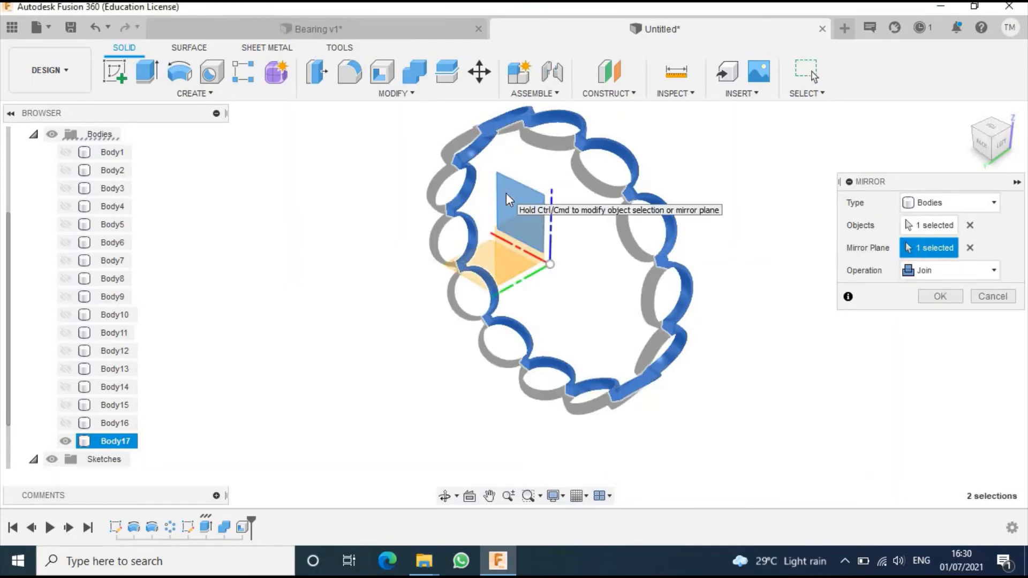
{"action": "left_click", "coordinate": [929, 297]}
Show the outer ring, inner ring and all 14 ball bodies again.
{"action": "middle_click_drag", "start_coordinate": [897, 290], "coordinate": [878, 309]}
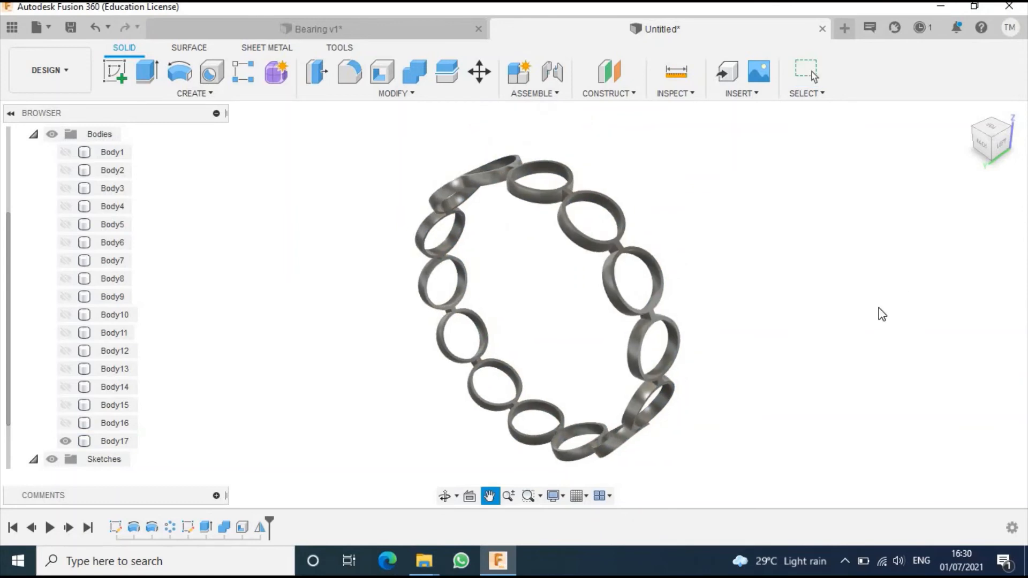
{"action": "left_click", "coordinate": [64, 152]}
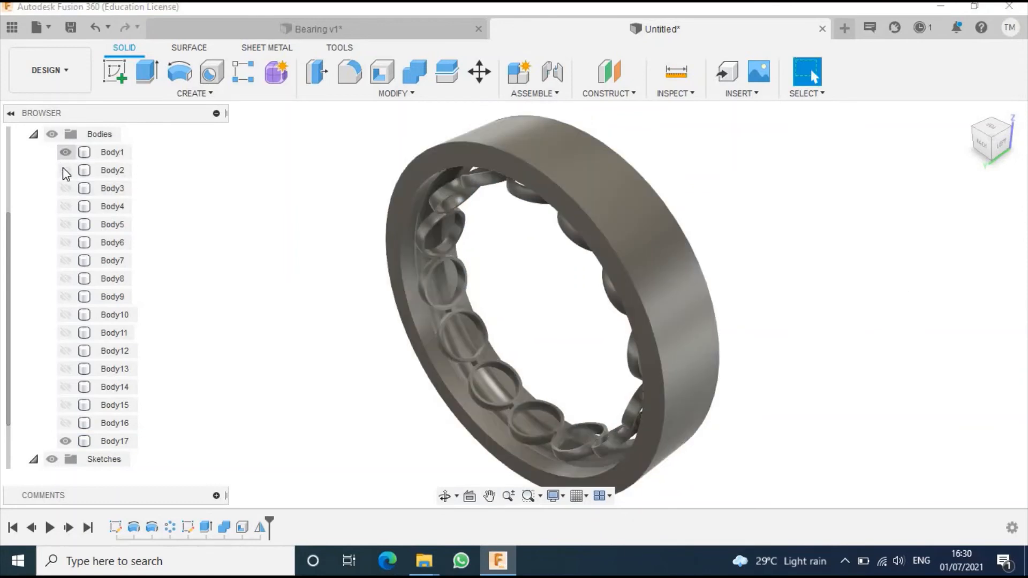
{"action": "left_click", "coordinate": [66, 170]}
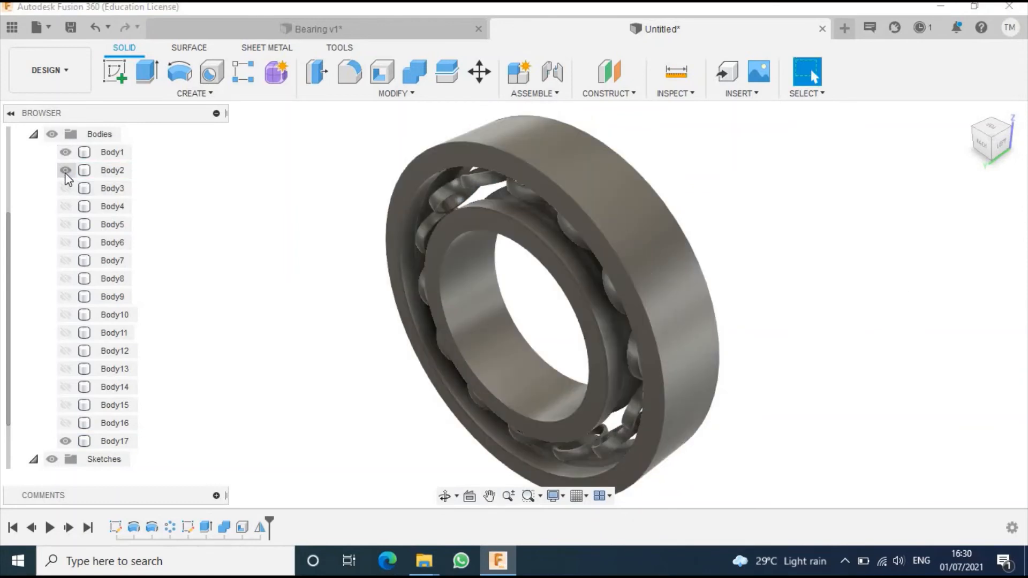
{"action": "left_click", "coordinate": [105, 189]}
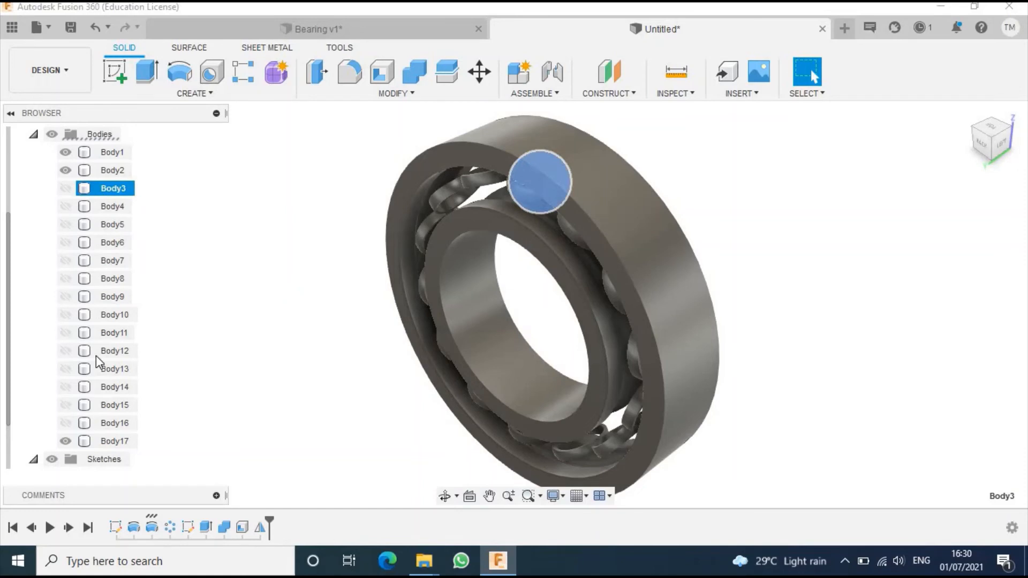
{"action": "left_click", "coordinate": [111, 420], "text": "shift"}
{"action": "right_click", "coordinate": [111, 415]}
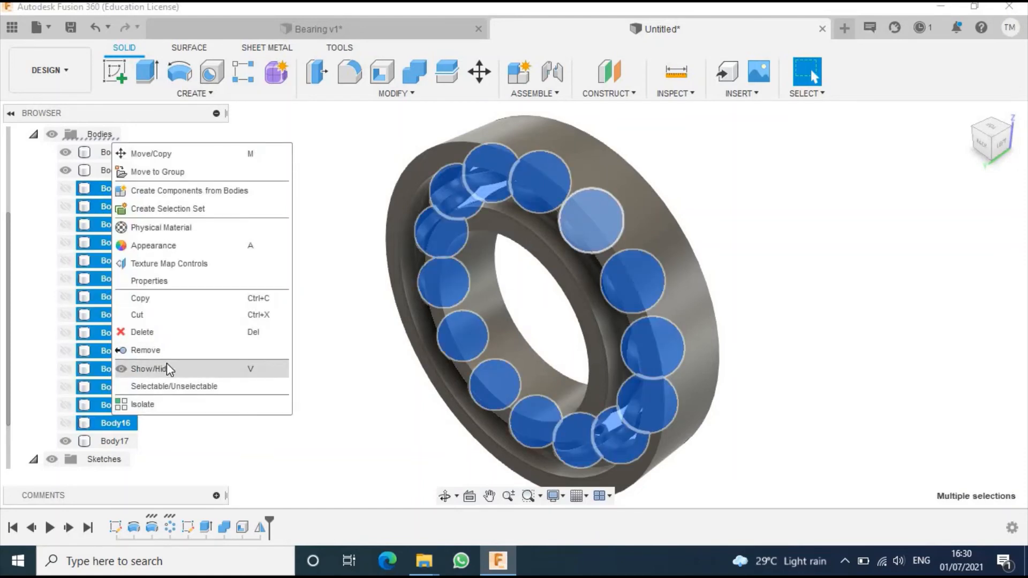
{"action": "left_click", "coordinate": [166, 363]}
{"action": "left_click", "coordinate": [282, 351]}
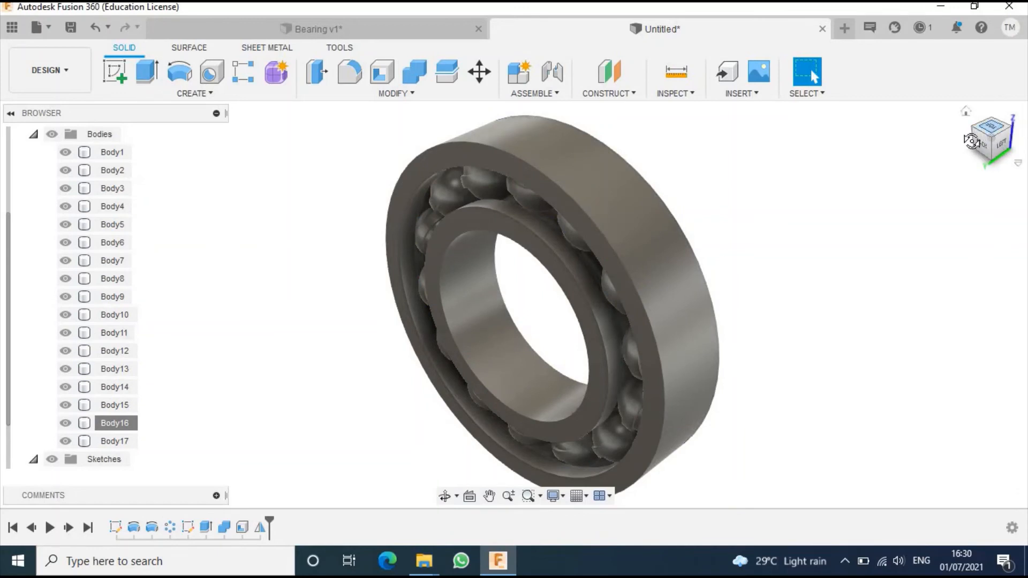
Apply the Aluminum - Anodized Rough (Blue) metal appearance to the outer and inner bearing rings.
{"action": "left_click_drag", "start_coordinate": [967, 133], "coordinate": [834, 138]}
{"action": "left_click_drag", "start_coordinate": [1002, 153], "coordinate": [991, 136]}
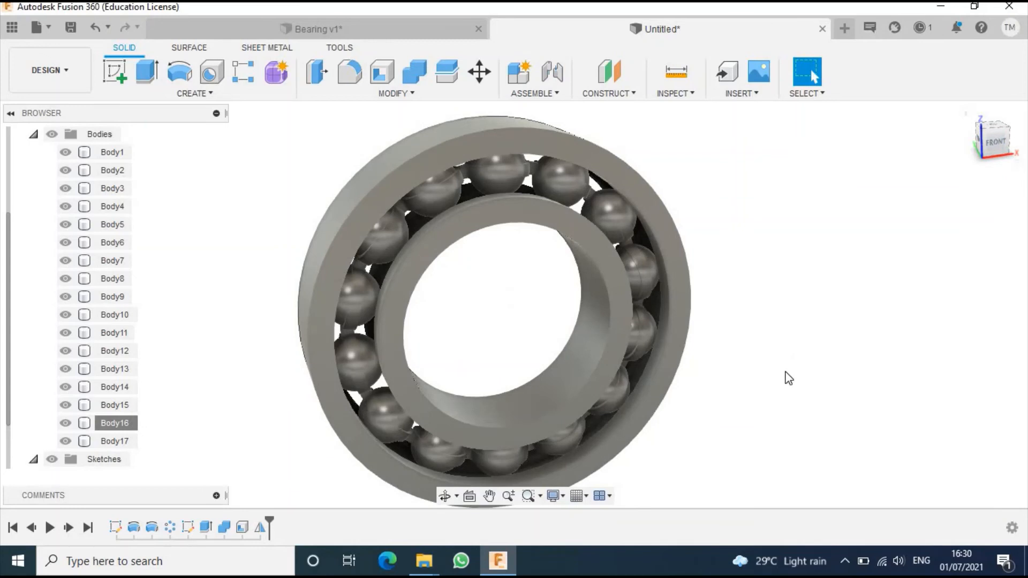
{"action": "key", "text": "a"}
{"action": "scroll", "coordinate": [777, 370], "scroll_direction": "down", "scroll_amount": 2}
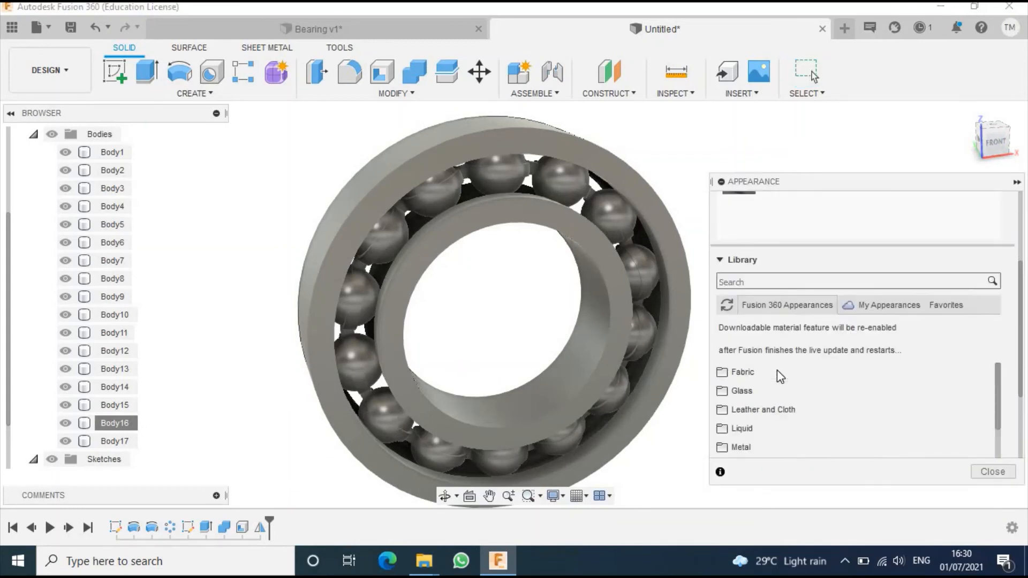
{"action": "scroll", "coordinate": [749, 408], "scroll_direction": "down", "scroll_amount": 3}
{"action": "scroll", "coordinate": [747, 410], "scroll_direction": "up", "scroll_amount": 1}
{"action": "scroll", "coordinate": [746, 413], "scroll_direction": "down", "scroll_amount": 1}
{"action": "scroll", "coordinate": [745, 413], "scroll_direction": "up", "scroll_amount": 1}
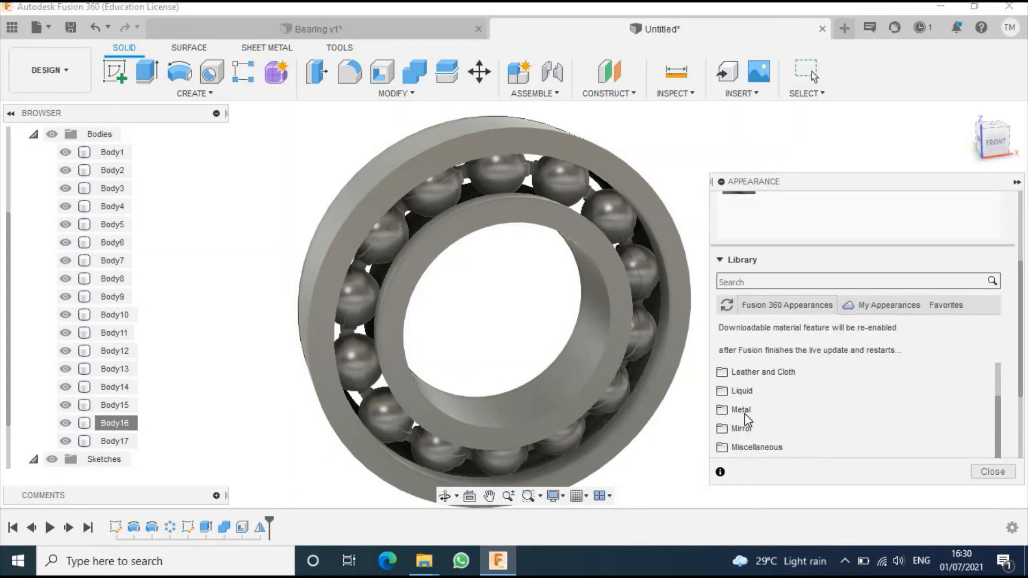
{"action": "left_click", "coordinate": [746, 413]}
{"action": "scroll", "coordinate": [746, 413], "scroll_direction": "down", "scroll_amount": 2}
{"action": "scroll", "coordinate": [745, 408], "scroll_direction": "up", "scroll_amount": 1}
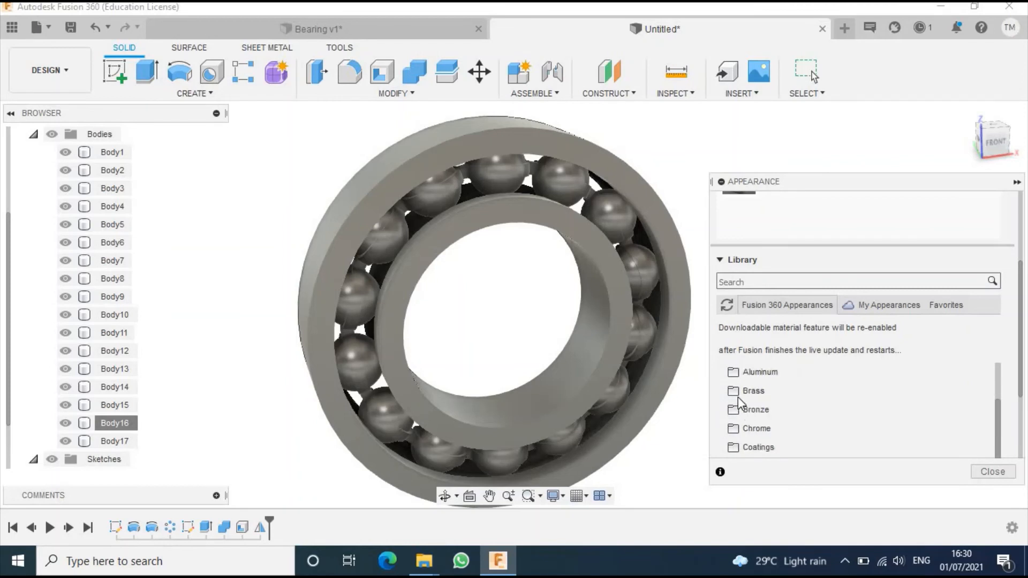
{"action": "left_click", "coordinate": [738, 381]}
{"action": "scroll", "coordinate": [760, 391], "scroll_direction": "down", "scroll_amount": 2}
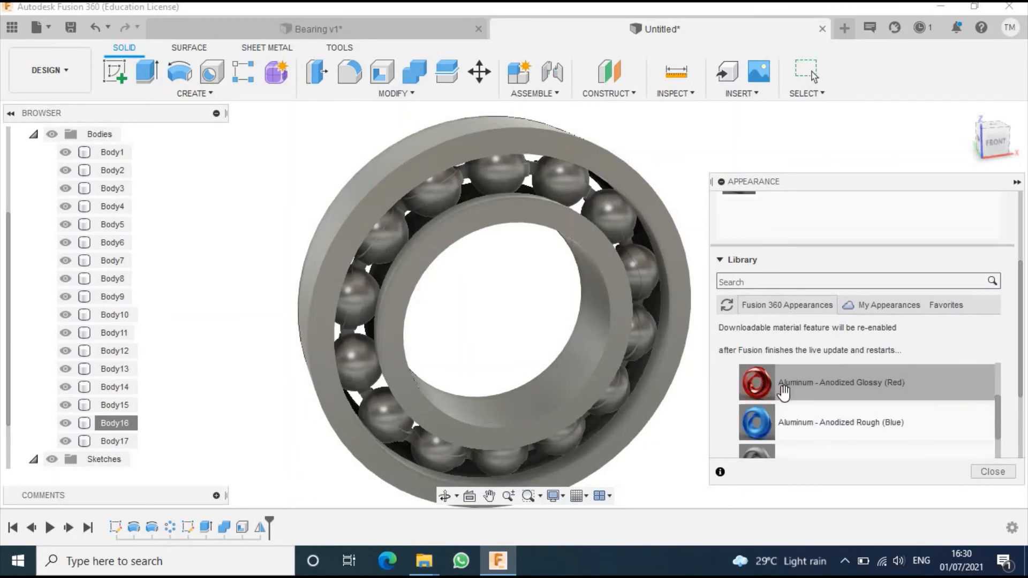
{"action": "left_click_drag", "start_coordinate": [745, 438], "coordinate": [663, 387]}
{"action": "left_click_drag", "start_coordinate": [803, 428], "coordinate": [599, 369]}
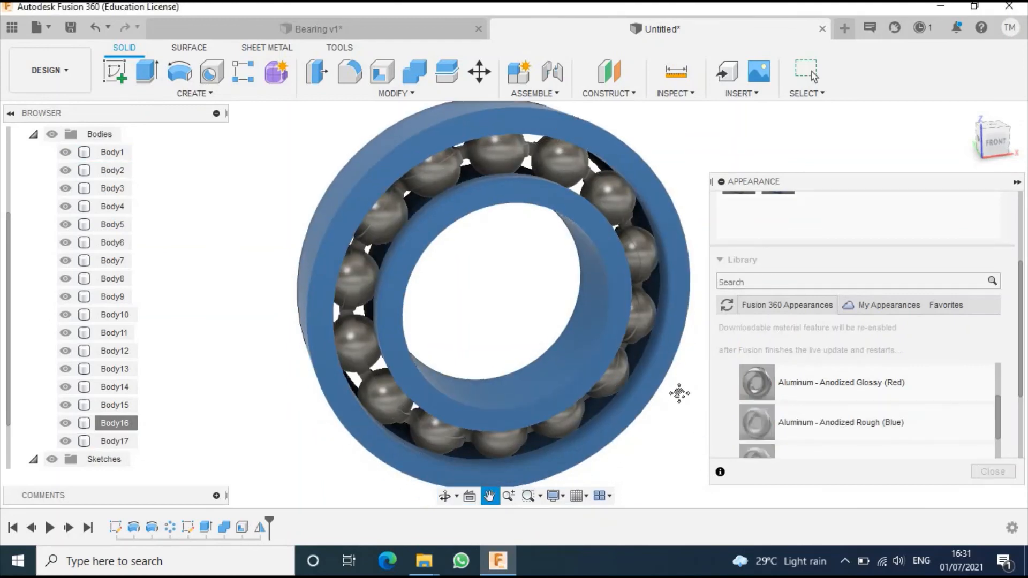
Apply the Aluminum - Anodized Glossy (Red) appearance to the cage and finish editing appearances.
{"action": "scroll", "coordinate": [776, 443], "scroll_direction": "down", "scroll_amount": 2}
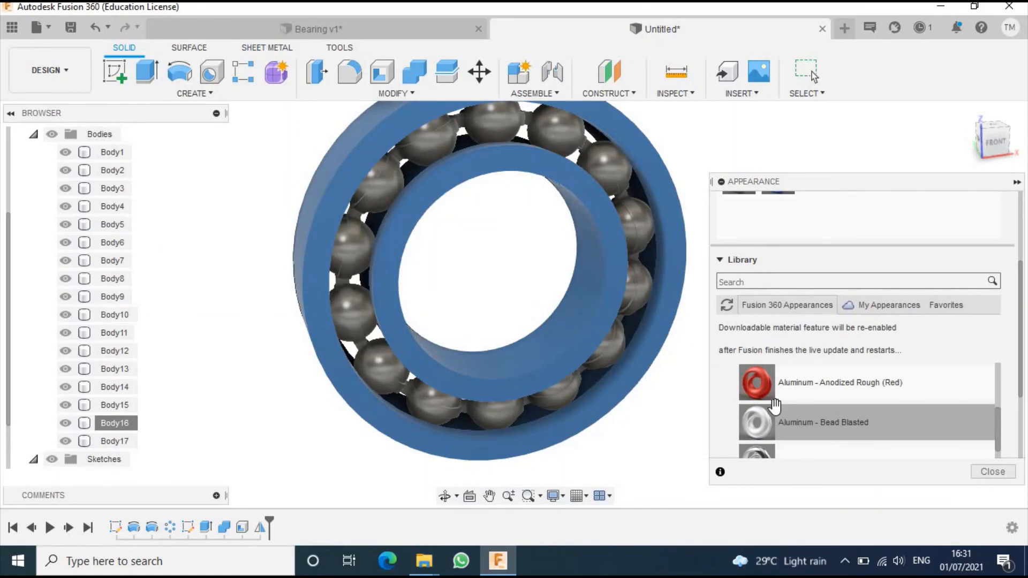
{"action": "scroll", "coordinate": [776, 412], "scroll_direction": "up", "scroll_amount": 2}
{"action": "left_click_drag", "start_coordinate": [774, 382], "coordinate": [621, 343]}
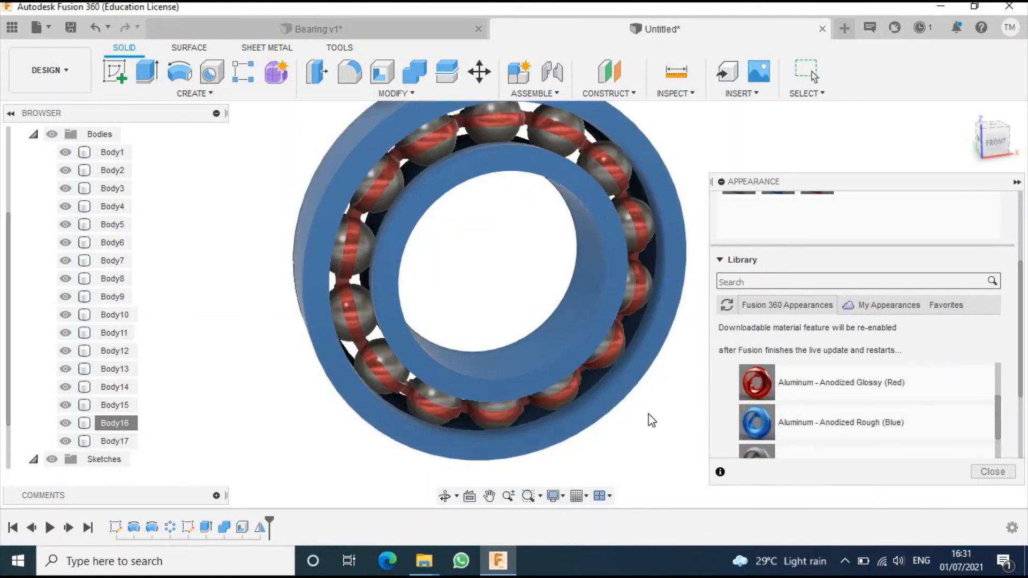
{"action": "scroll", "coordinate": [648, 414], "scroll_direction": "up", "scroll_amount": 2}
{"action": "scroll", "coordinate": [648, 414], "scroll_direction": "down", "scroll_amount": 4}
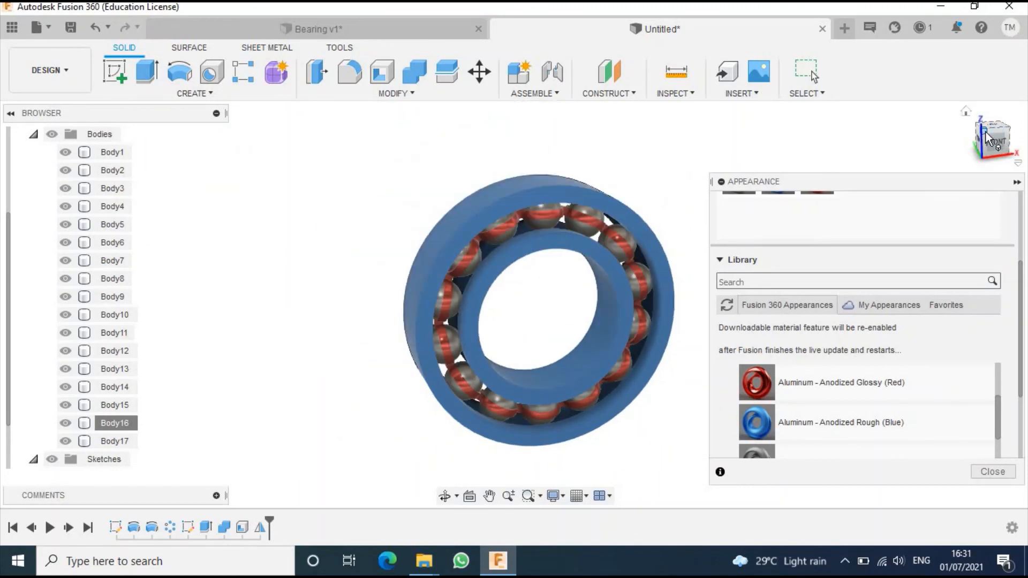
{"action": "left_click", "coordinate": [987, 138]}
{"action": "left_click", "coordinate": [992, 471]}
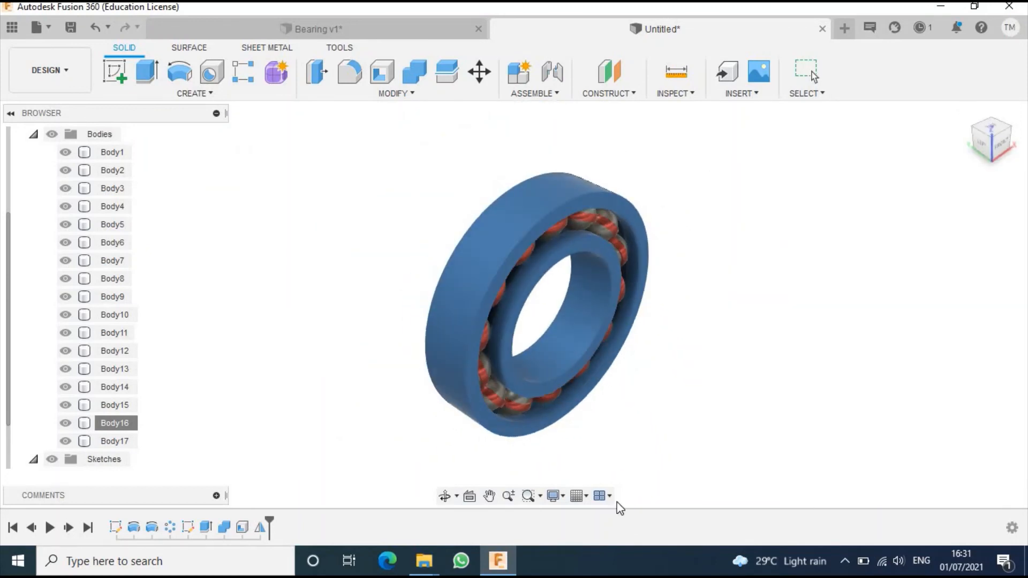
{"action": "left_click", "coordinate": [445, 497]}
{"action": "left_click_drag", "start_coordinate": [562, 362], "coordinate": [419, 333]}
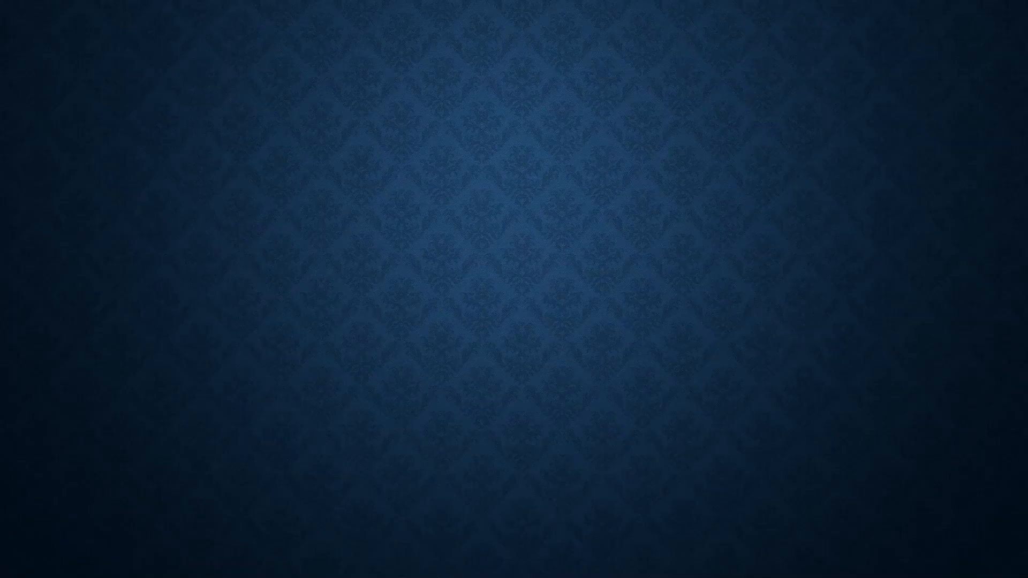